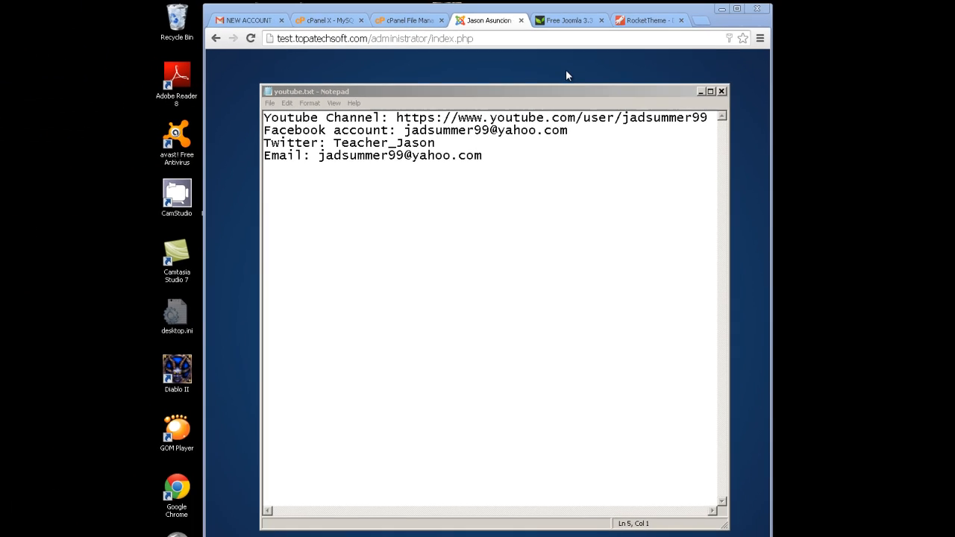
# Bring the Chrome window with the Joomla administrator login page in front of Notepad.
pyautogui.click(630, 43)
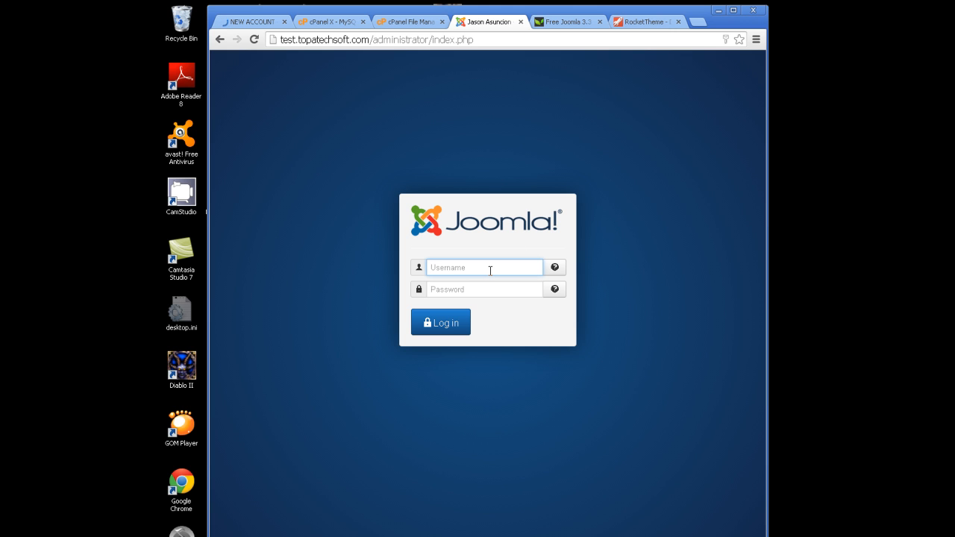
# Log in to the Joomla administrator with the admin username and password.
pyautogui.write('Admin')
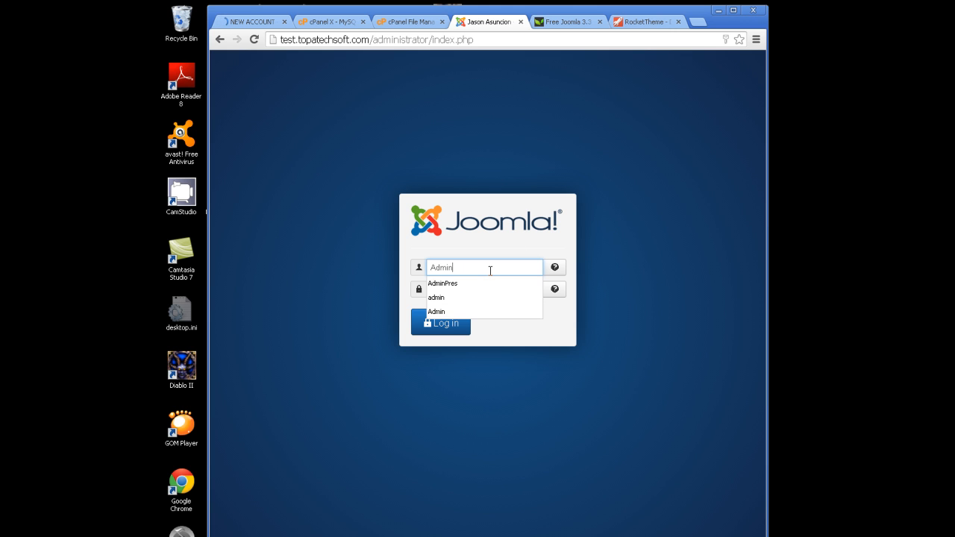
pyautogui.click(560, 334)
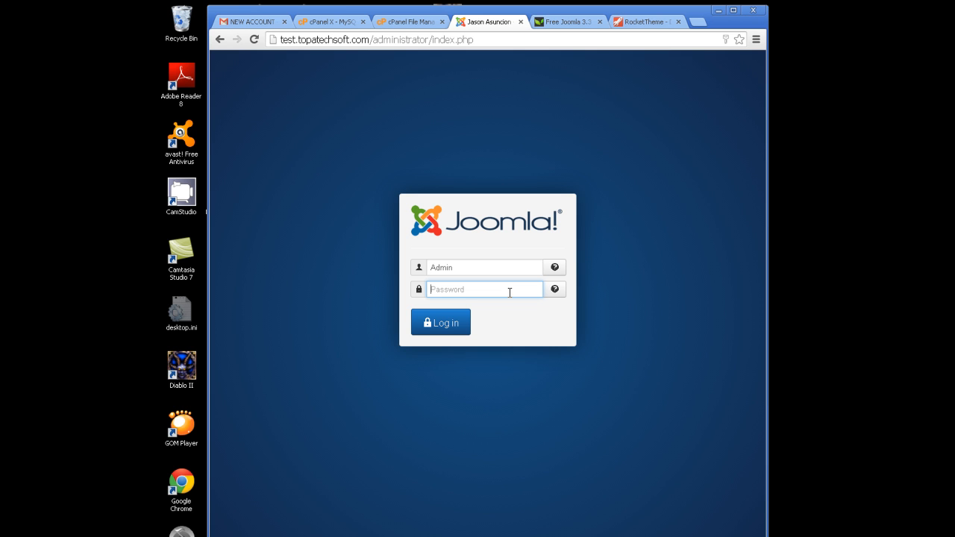
pyautogui.write('•••••••••••')
pyautogui.click(464, 323)
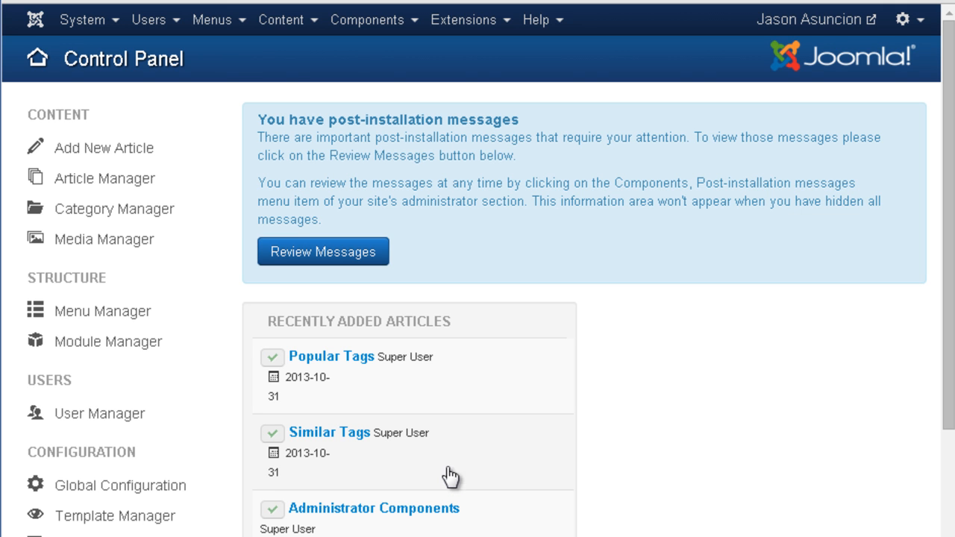
# Look through the System, Users, Menus and Content administrator menus.
pyautogui.click(113, 27)
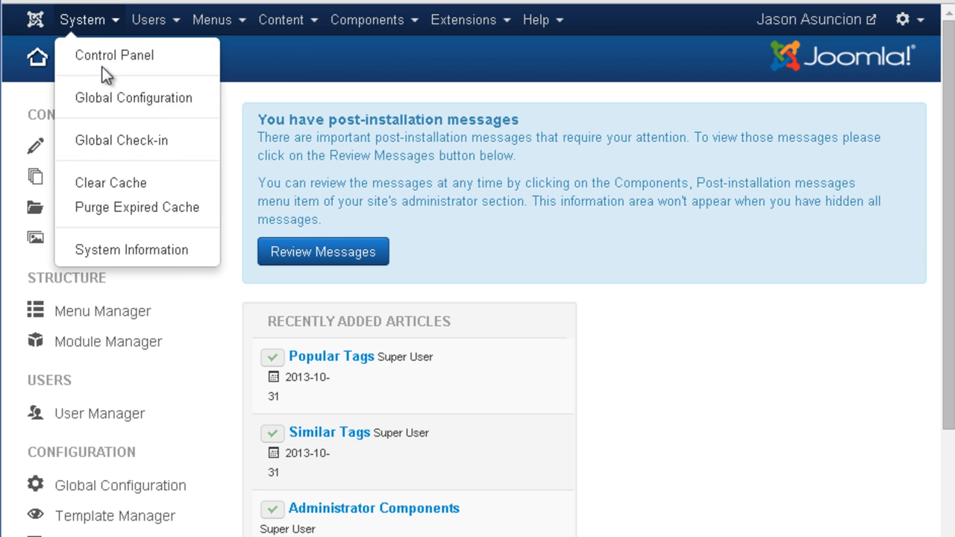
pyautogui.click(182, 30)
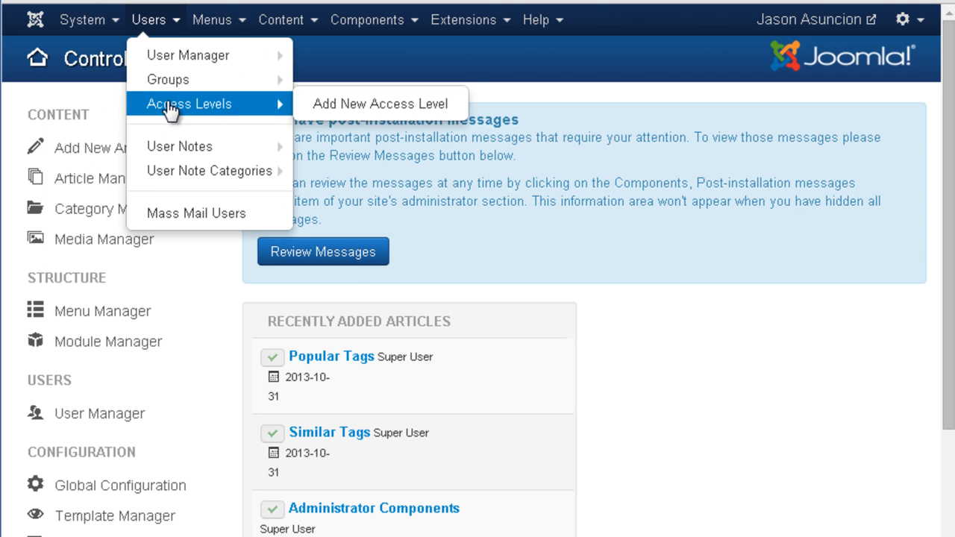
pyautogui.click(210, 27)
pyautogui.moveTo(218, 103)
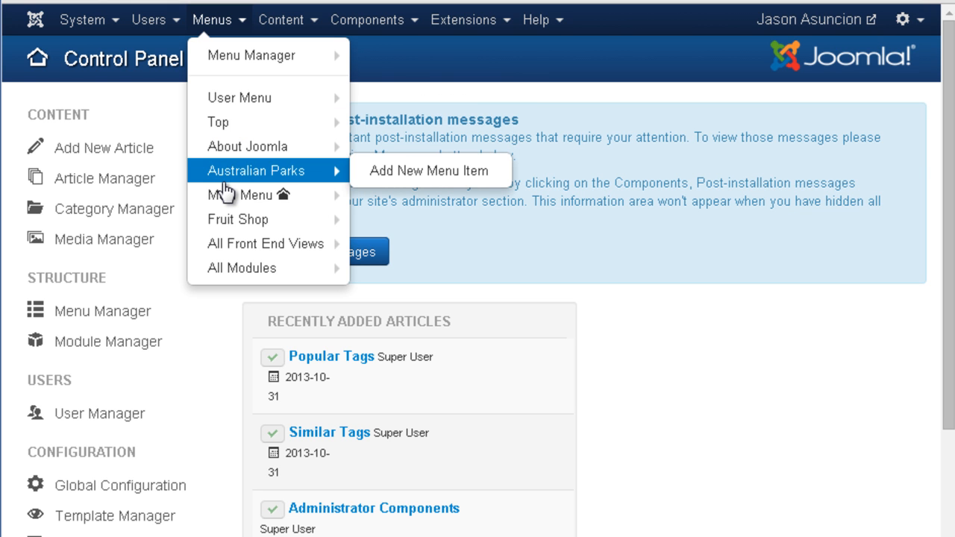
pyautogui.click(278, 33)
pyautogui.moveTo(290, 85)
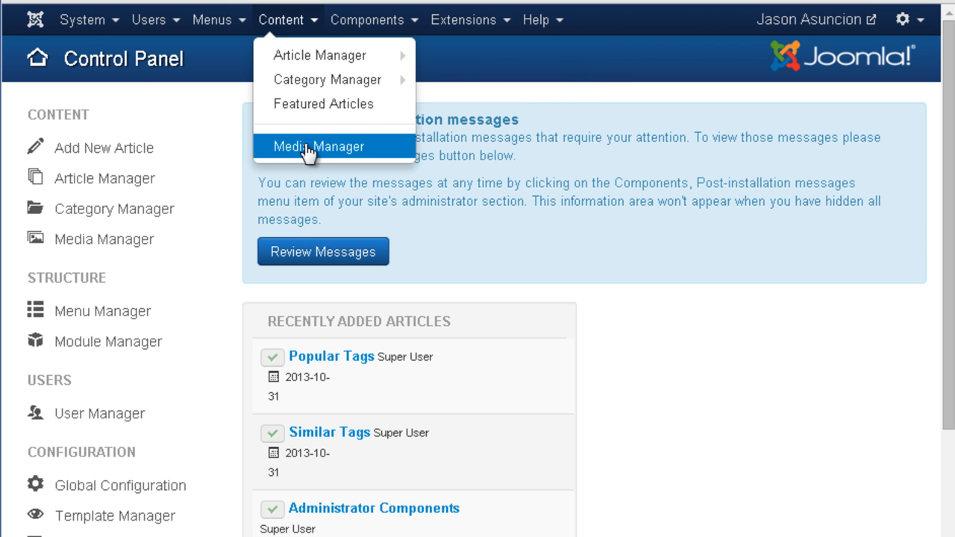
# Look through the Components and Extensions menus, then open the live site in a new tab.
pyautogui.click(384, 30)
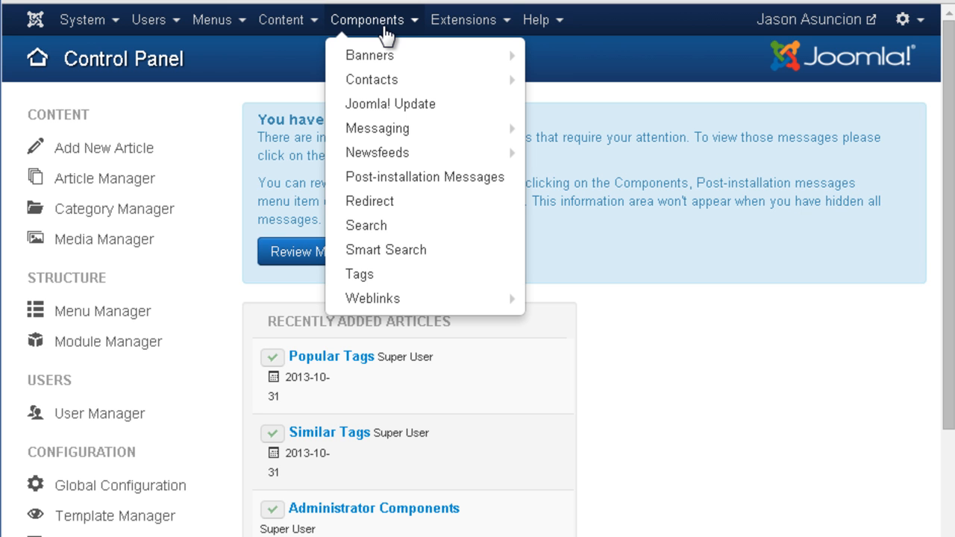
pyautogui.click(469, 29)
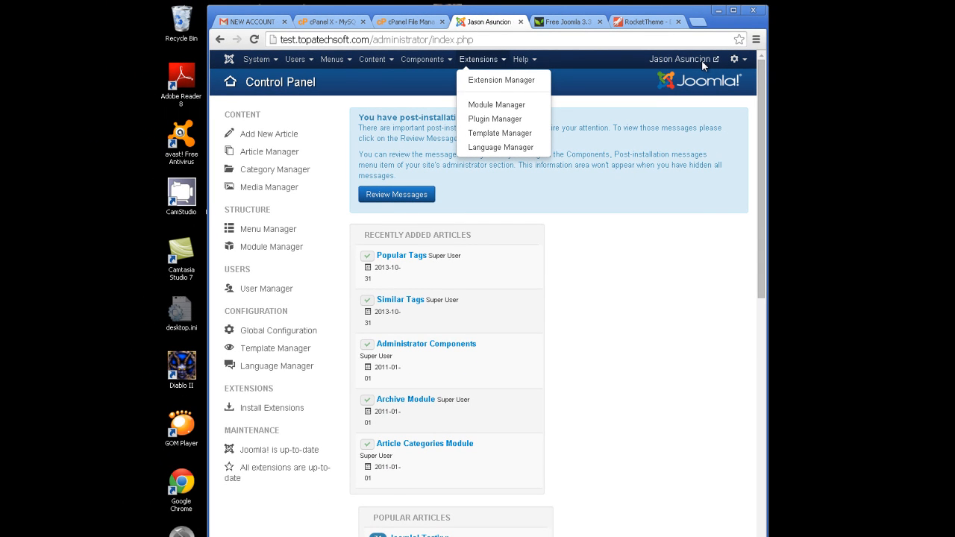
pyautogui.click(702, 62)
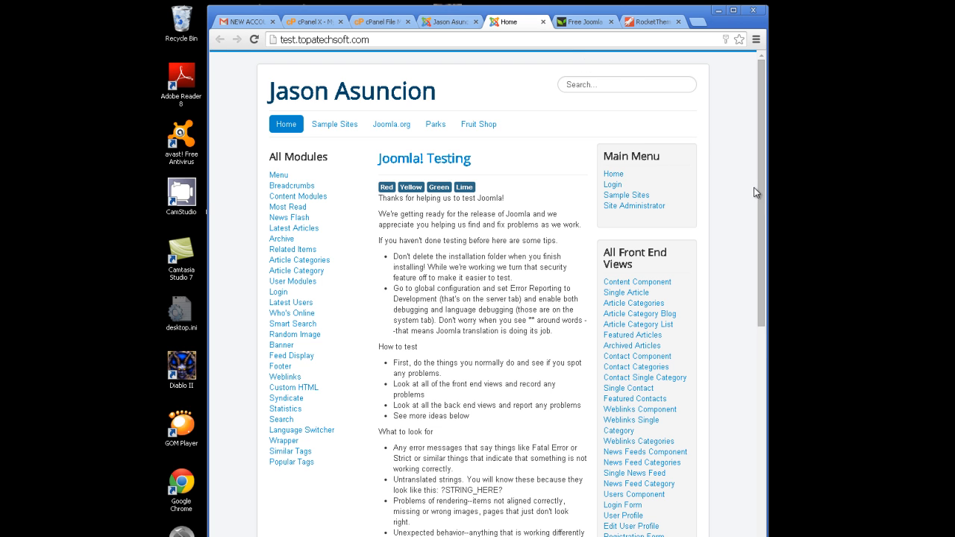
# Scroll the front-end Home page to review its design, then return to the administrator tab.
pyautogui.moveTo(760, 183)
pyautogui.mouseDown()
pyautogui.moveTo(757, 264)
pyautogui.moveTo(757, 184)
pyautogui.mouseUp()
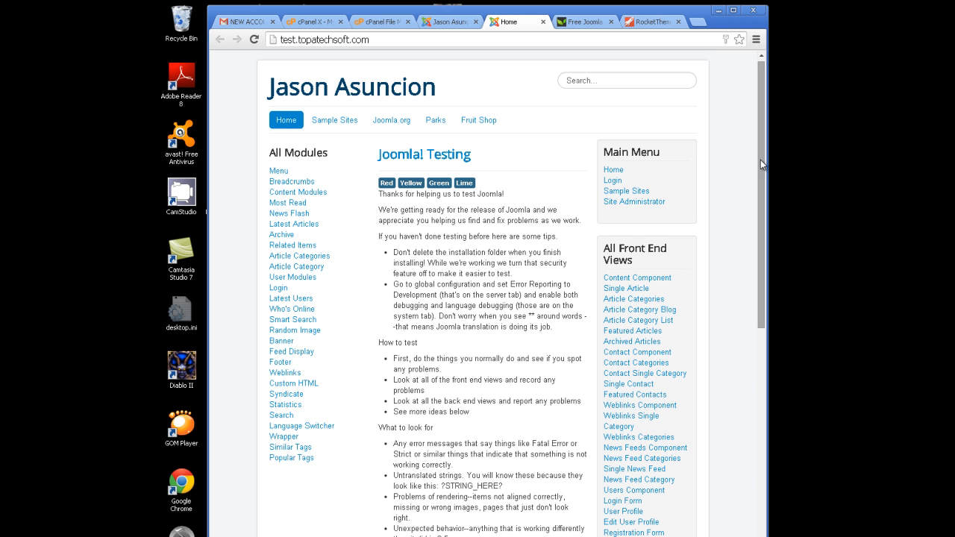
pyautogui.scroll(1, 761, 165)
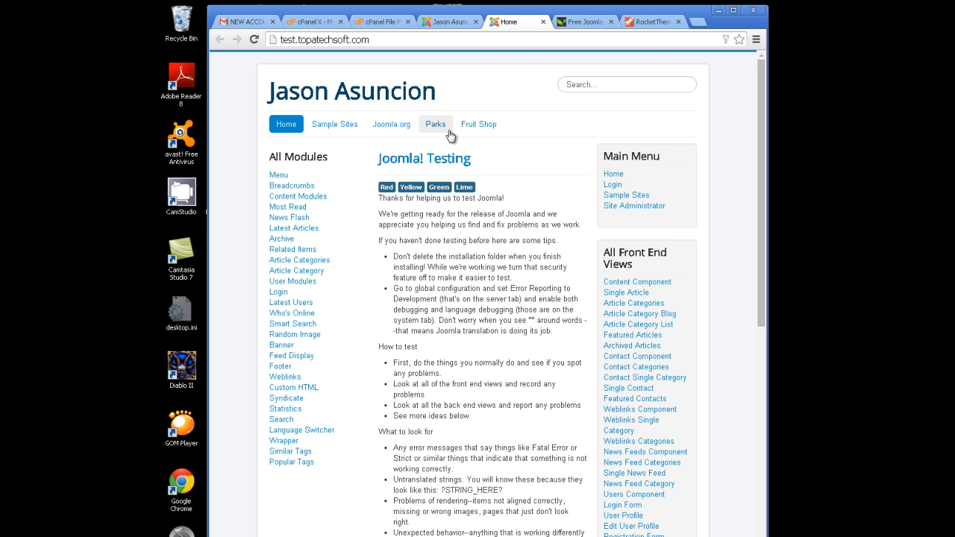
pyautogui.click(452, 21)
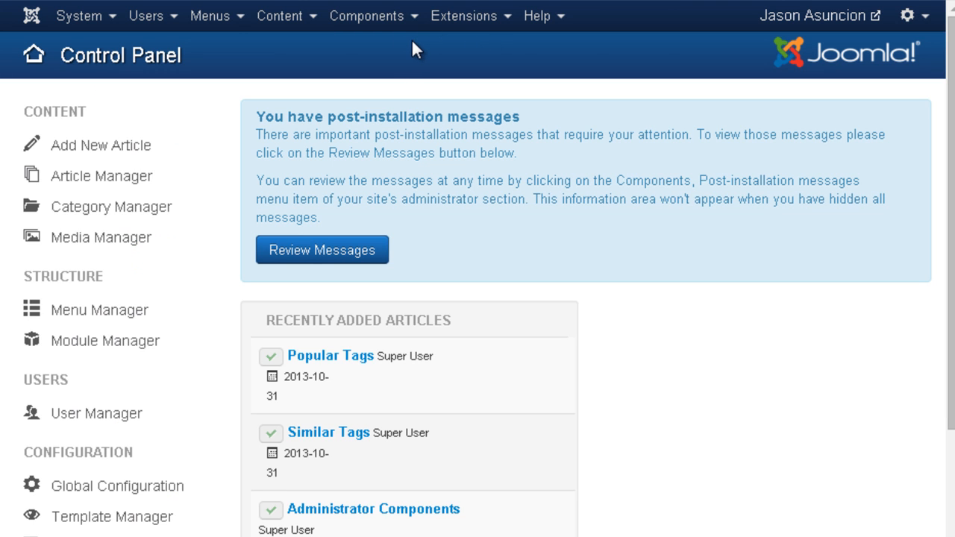
# In Extensions > Template Manager, set Hathor - Default as the default administrator style.
pyautogui.click(461, 24)
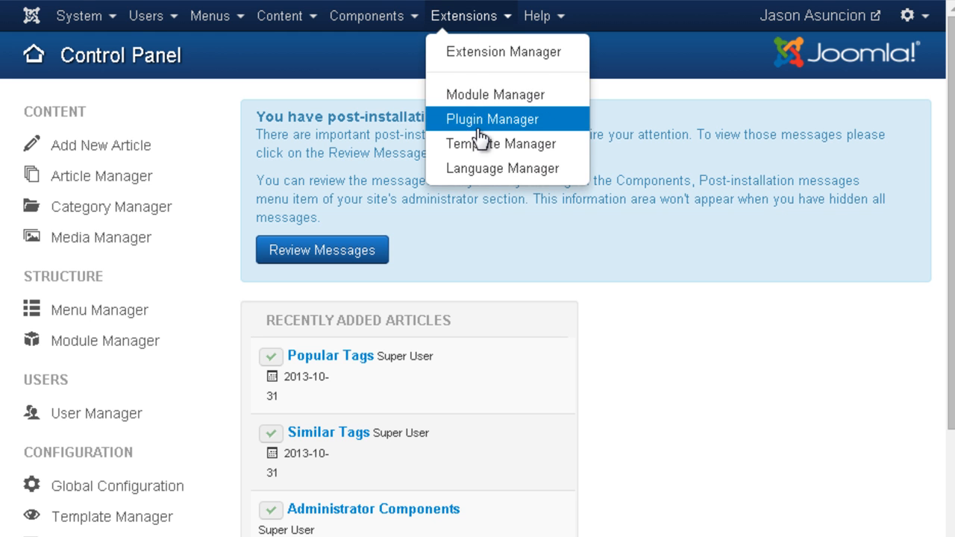
pyautogui.click(626, 190)
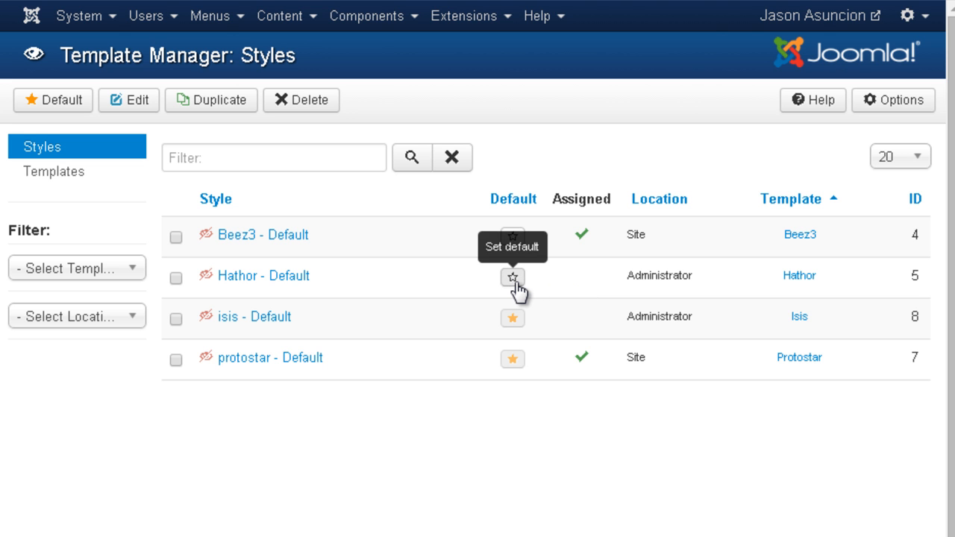
pyautogui.click(513, 277)
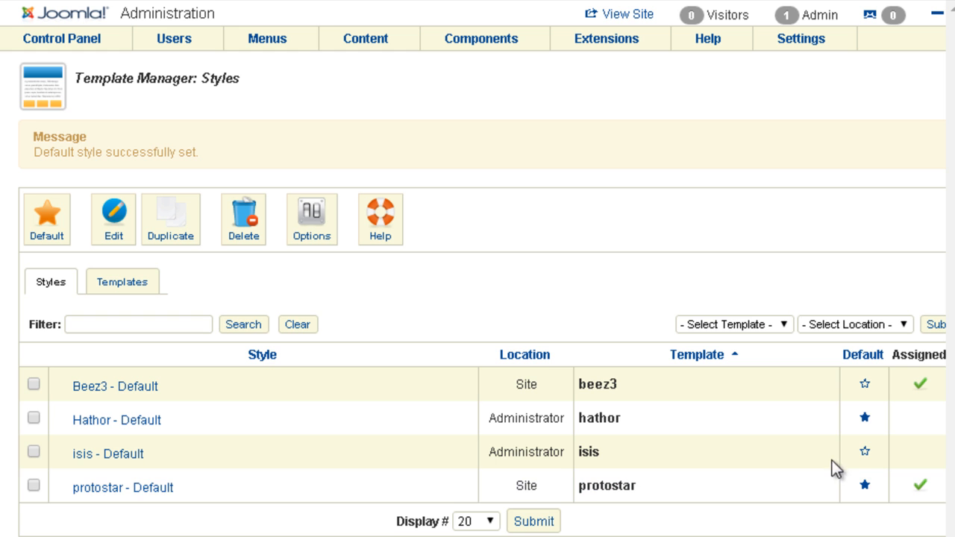
# Restore isis as the administrator default, then make Beez3 - Default the default site style.
pyautogui.click(864, 453)
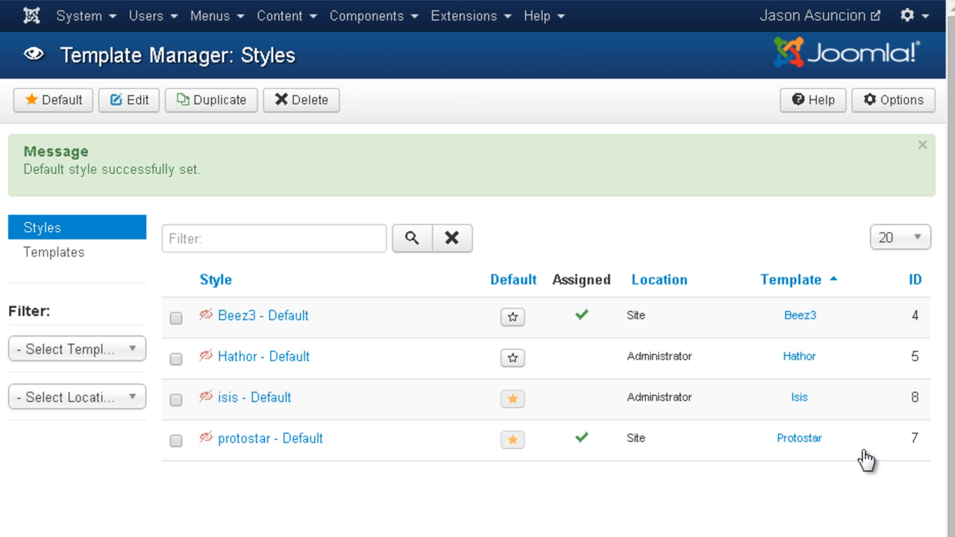
pyautogui.click(407, 1)
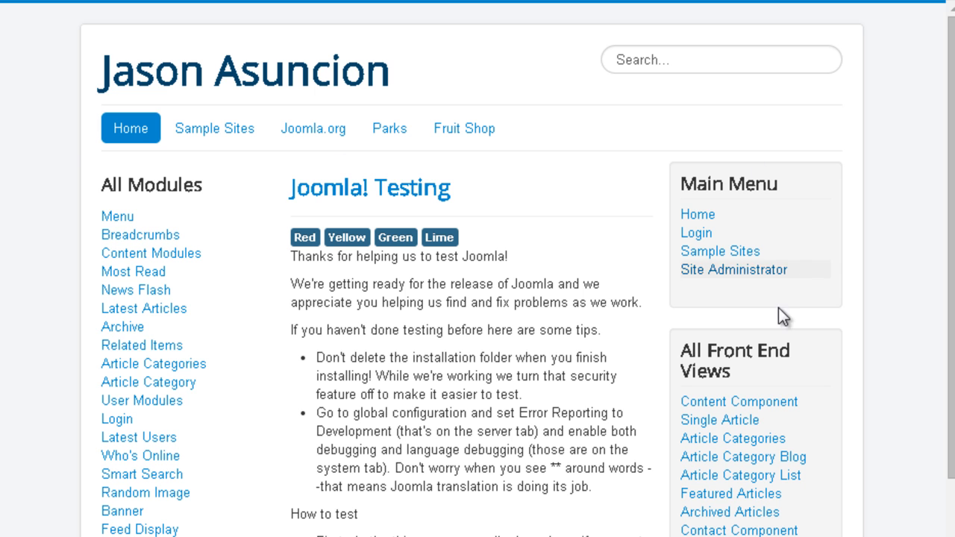
pyautogui.click(418, 0)
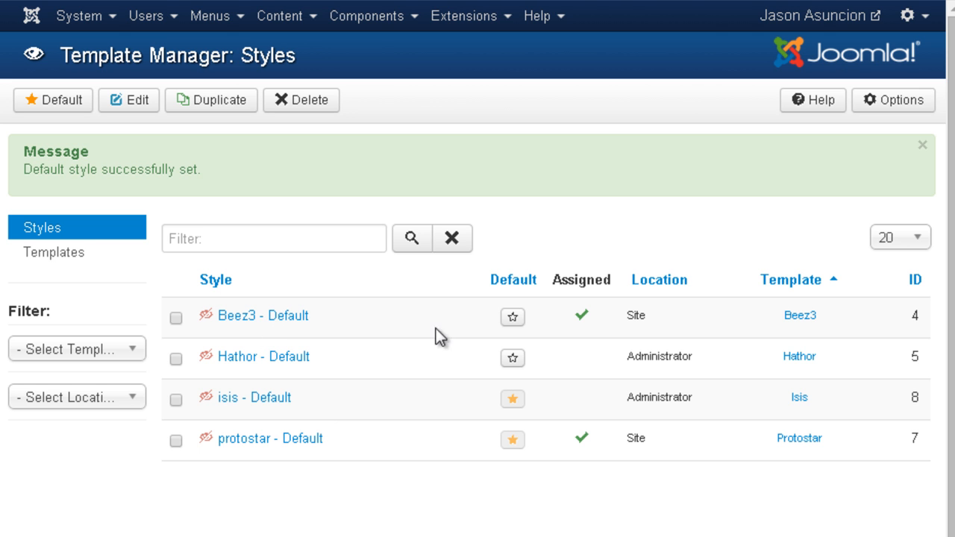
pyautogui.click(532, 328)
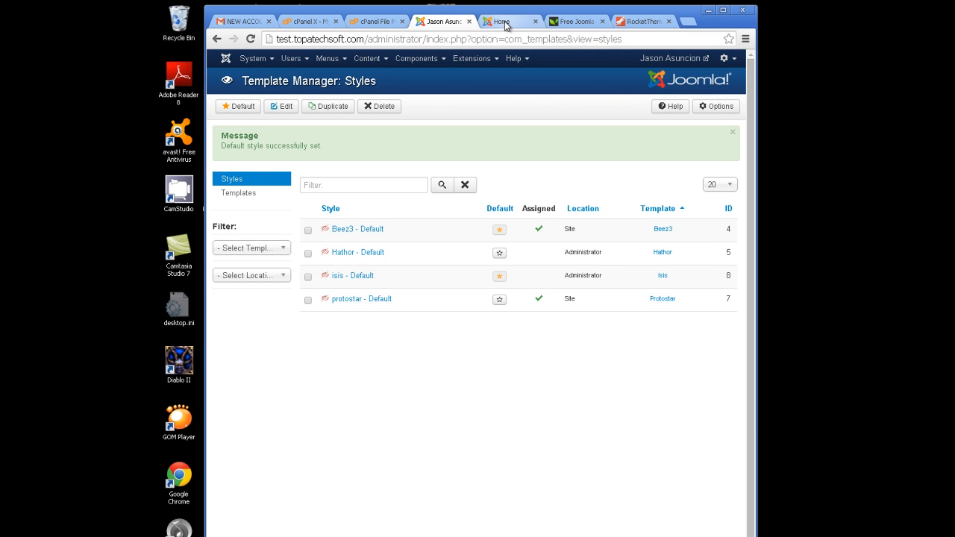
# Reload the front-end site to see it with the Beez3 template.
pyautogui.click(505, 22)
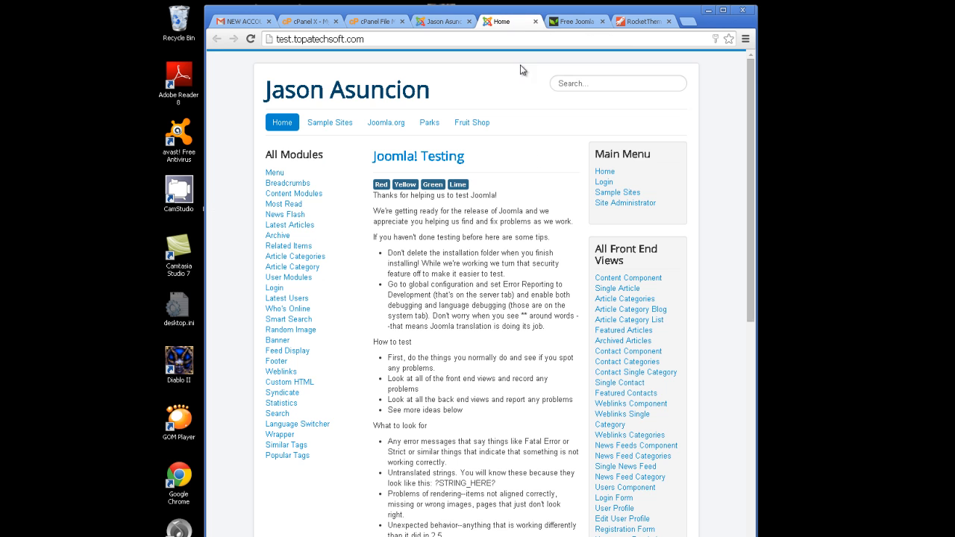
pyautogui.click(251, 39)
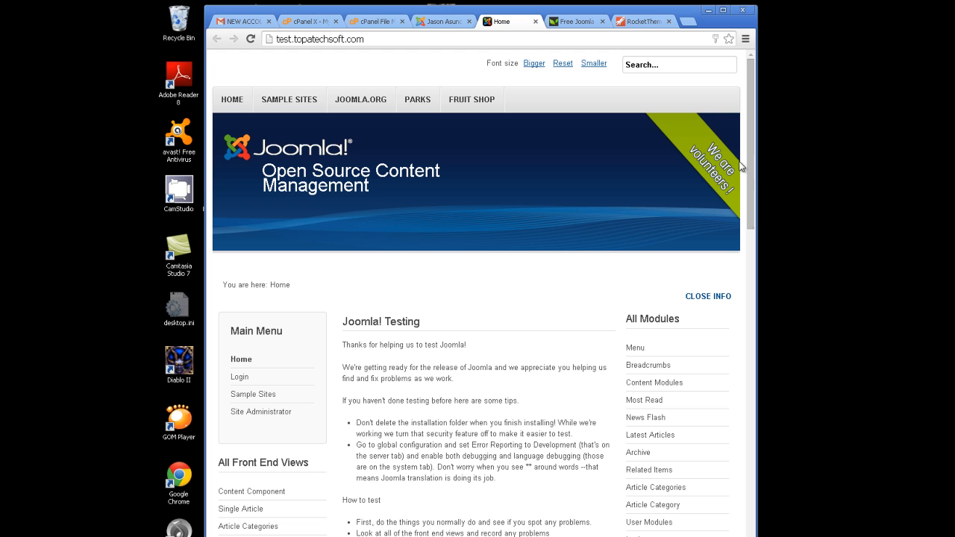
pyautogui.moveTo(747, 159); pyautogui.dragTo(769, 193)
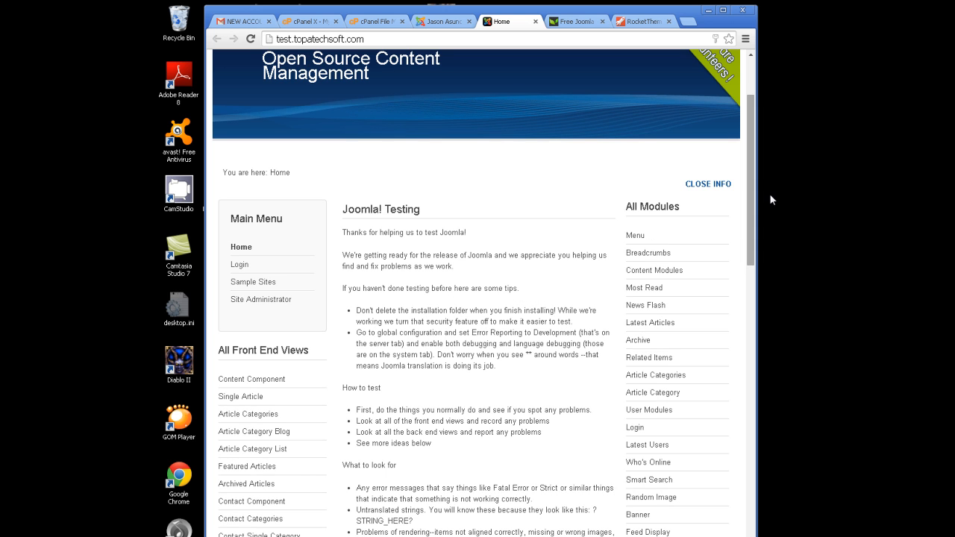
pyautogui.moveTo(750, 206); pyautogui.dragTo(756, 178)
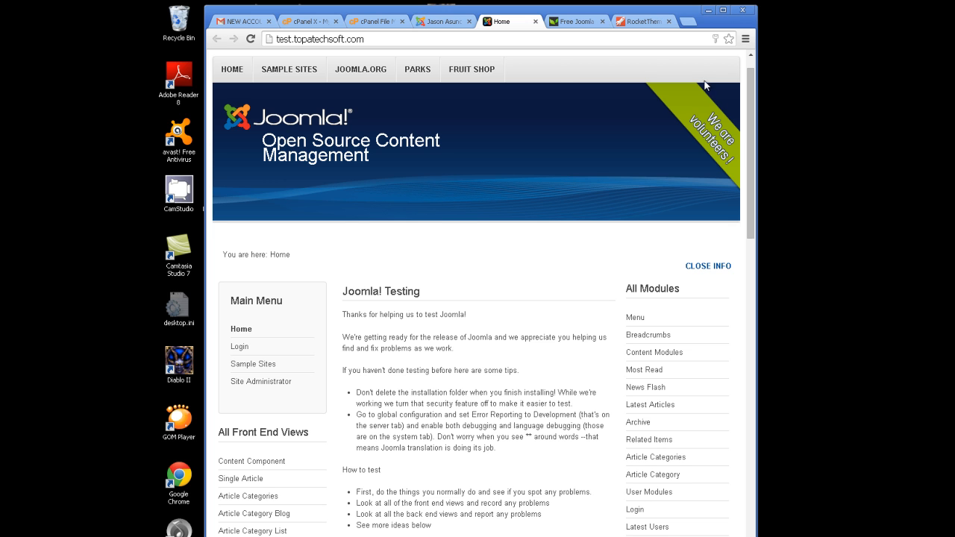
# Return to the administrator's template styles list, closing the Extensions menu without choosing anything.
pyautogui.click(450, 25)
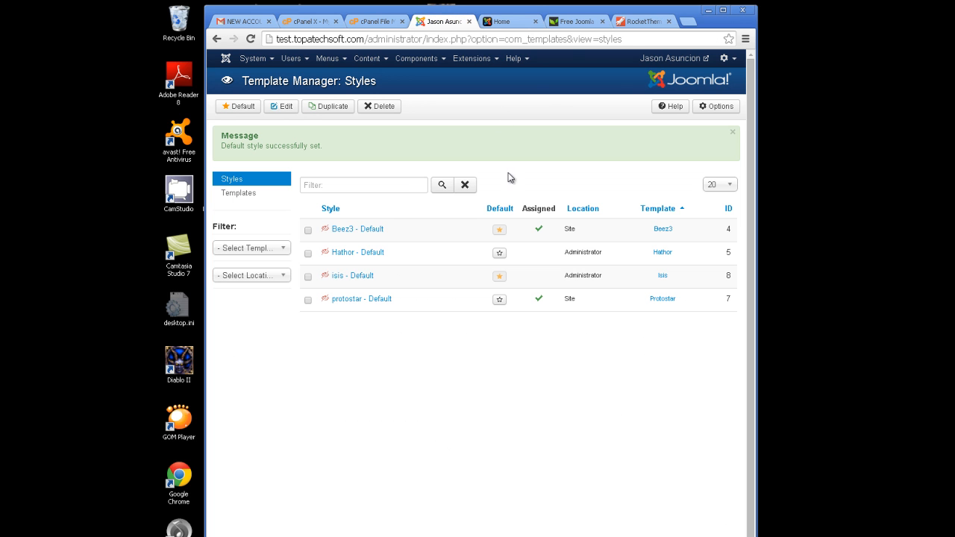
pyautogui.click(492, 59)
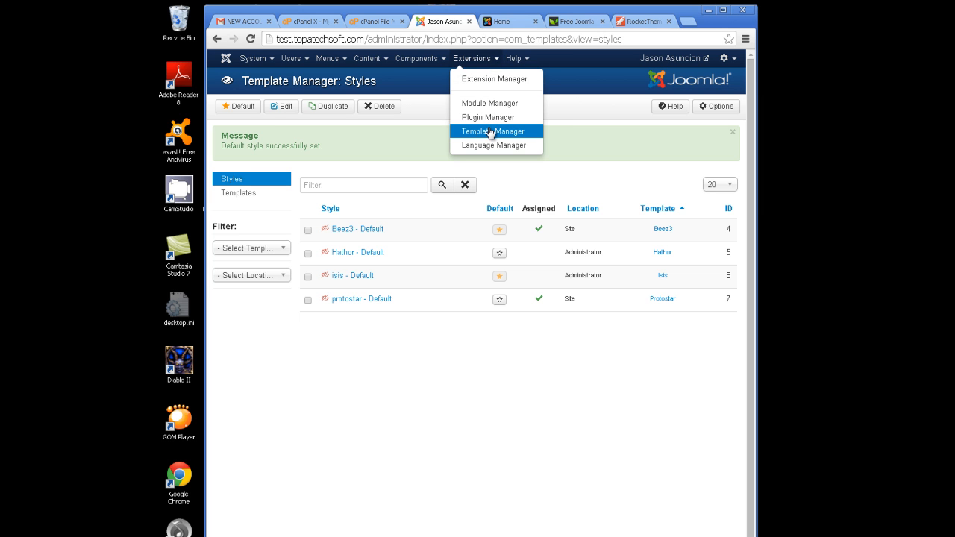
pyautogui.click(581, 133)
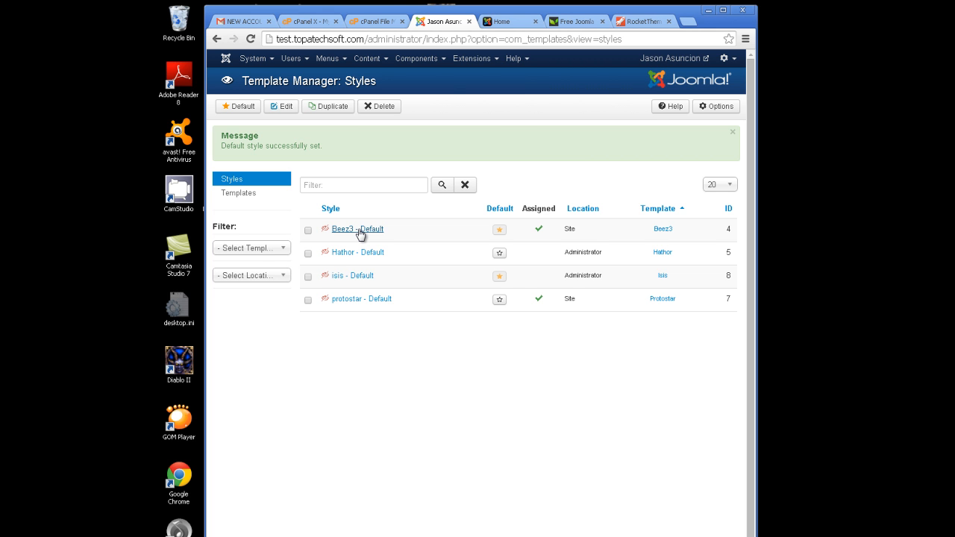
# Check the live site, then take the free templates tab back to the earlier Google results.
pyautogui.click(509, 22)
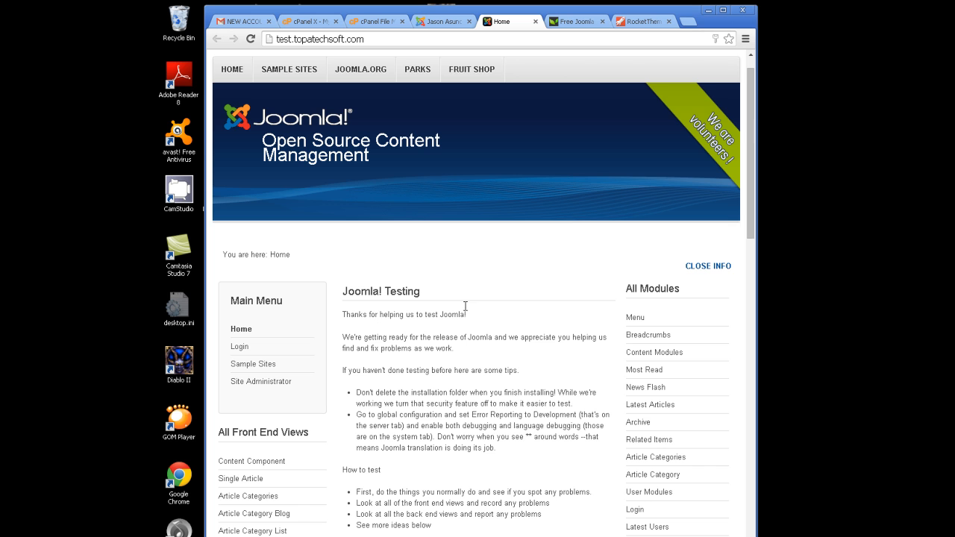
pyautogui.click(456, 21)
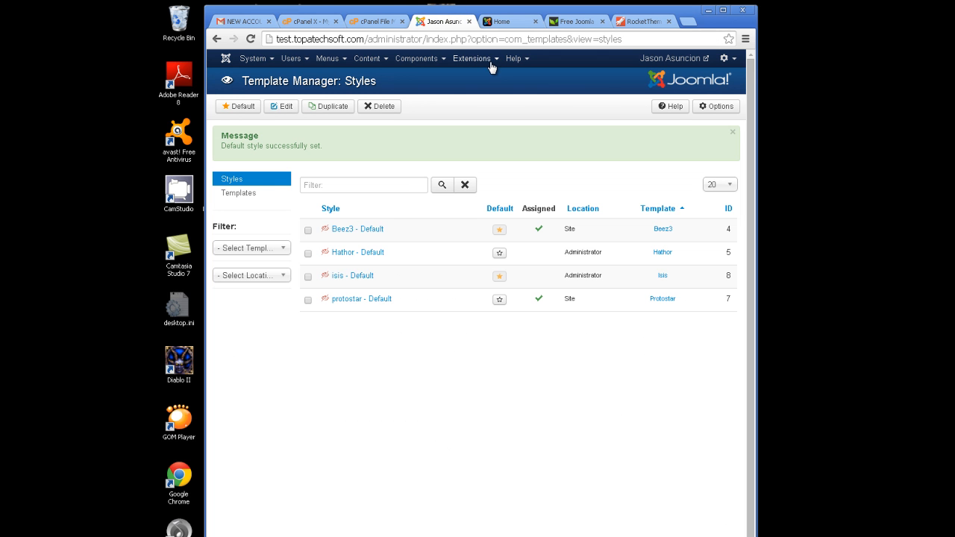
pyautogui.click(569, 22)
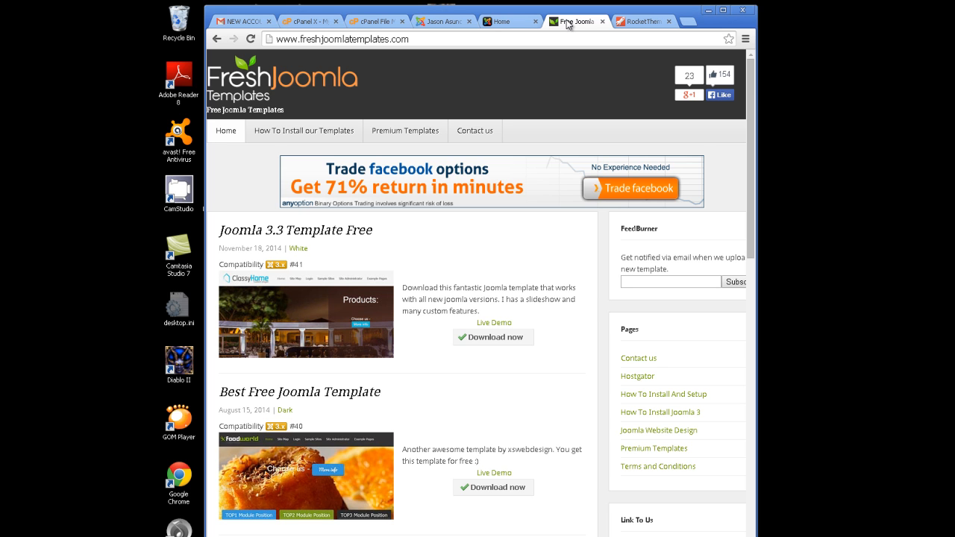
pyautogui.click(218, 41)
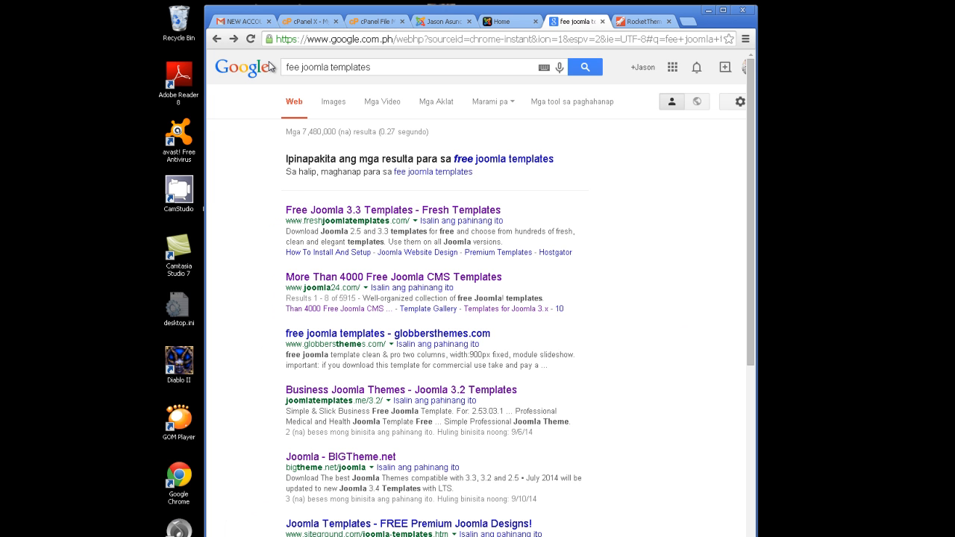
# Correct the Google query to 'free joomla templates' and run it, briefly checking the live site.
pyautogui.click(291, 71)
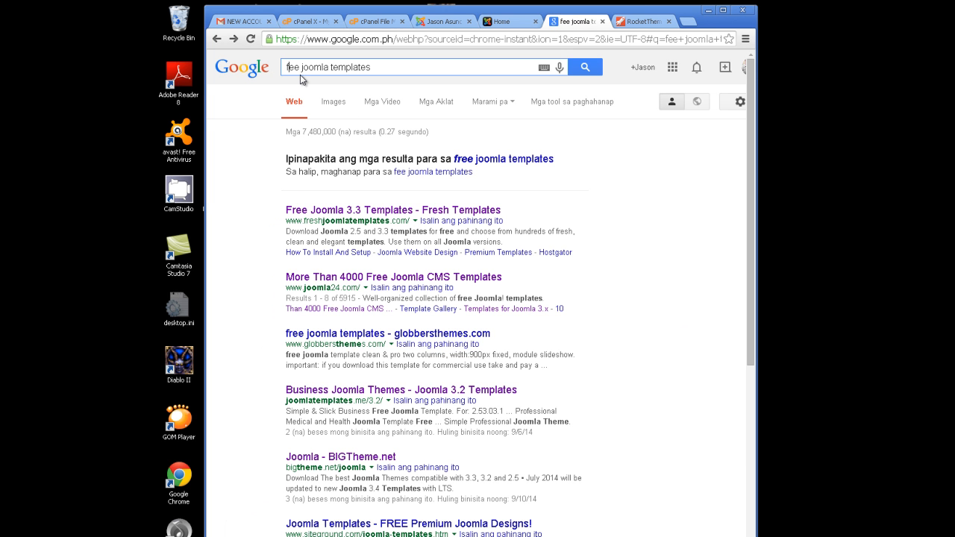
pyautogui.write('r')
pyautogui.click(379, 69)
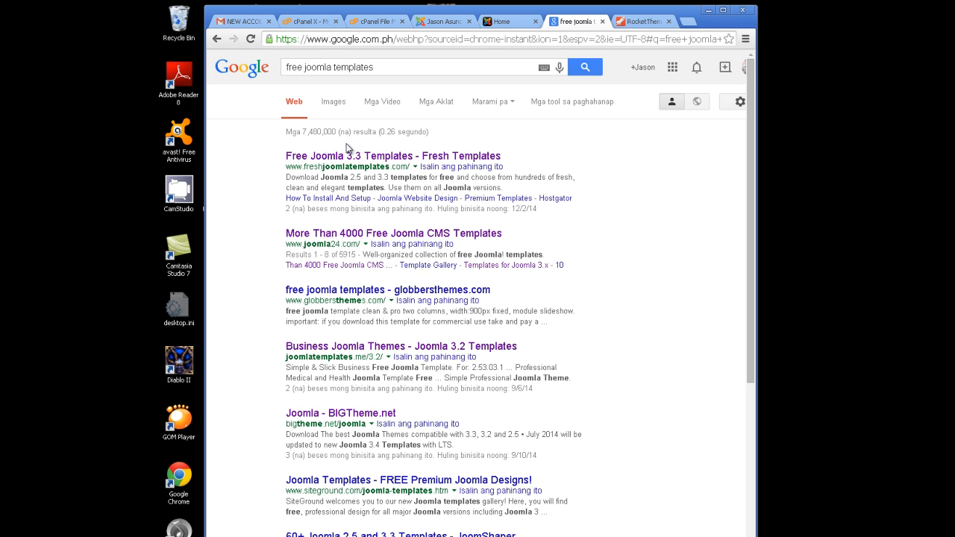
pyautogui.click(498, 22)
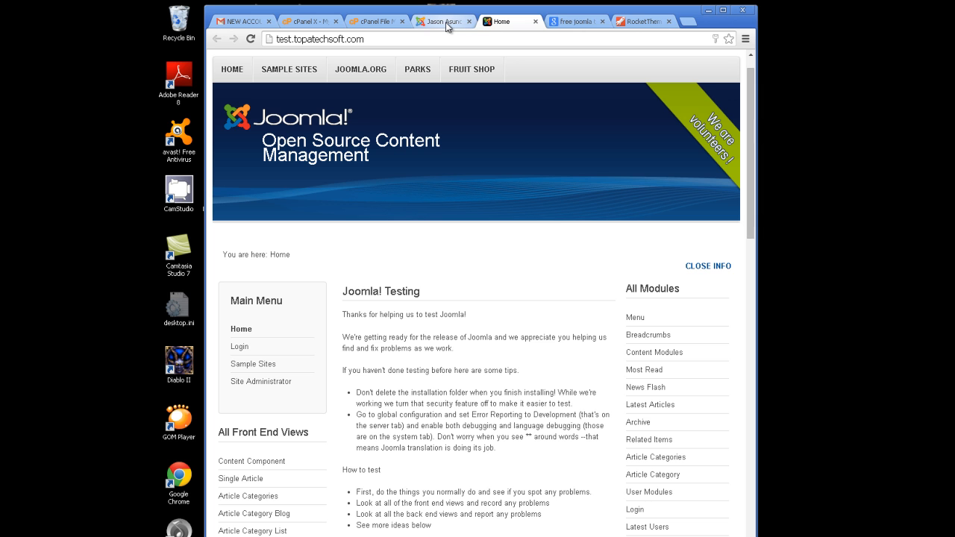
pyautogui.click(580, 24)
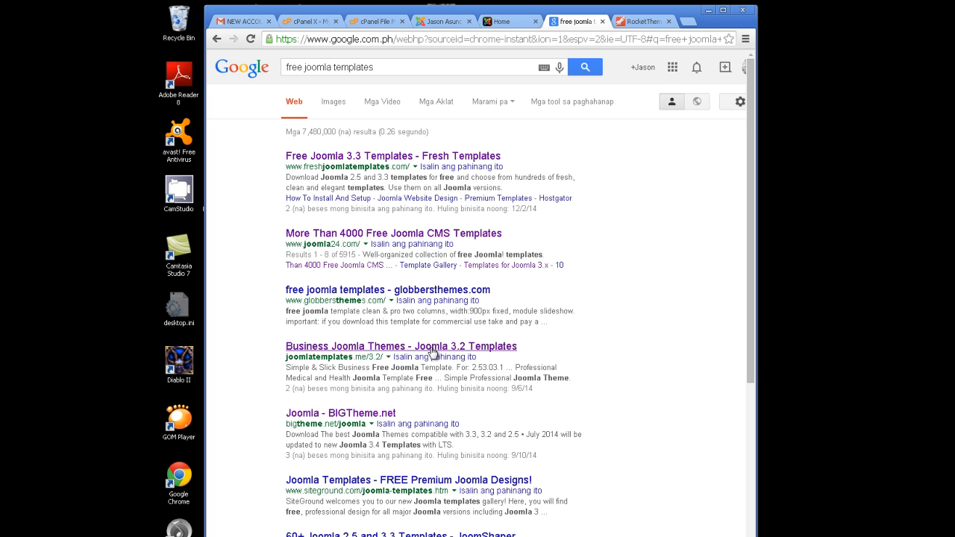
# Open the 'Free Joomla 3.3 Templates - Fresh Templates' result and view the first template's compatibility line.
pyautogui.click(397, 157)
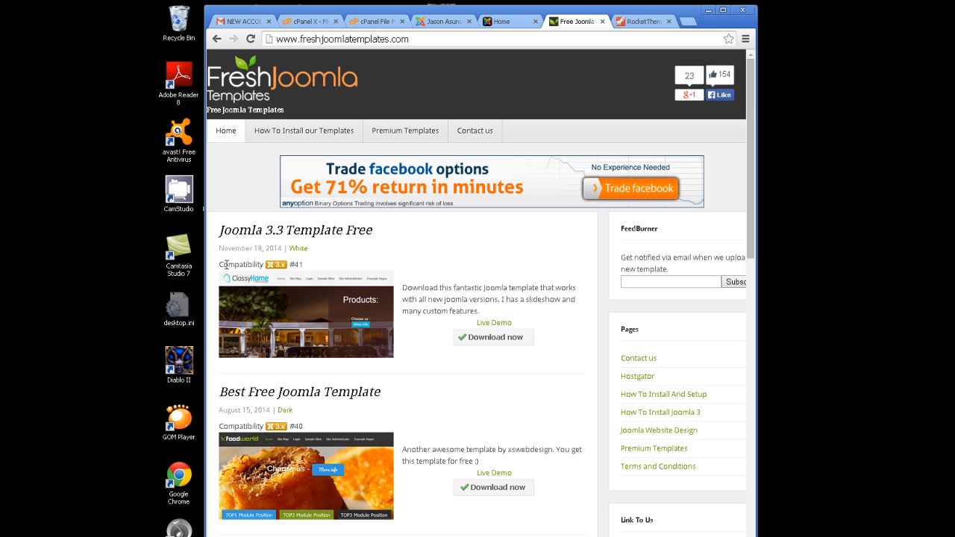
pyautogui.moveTo(217, 265); pyautogui.dragTo(297, 263)
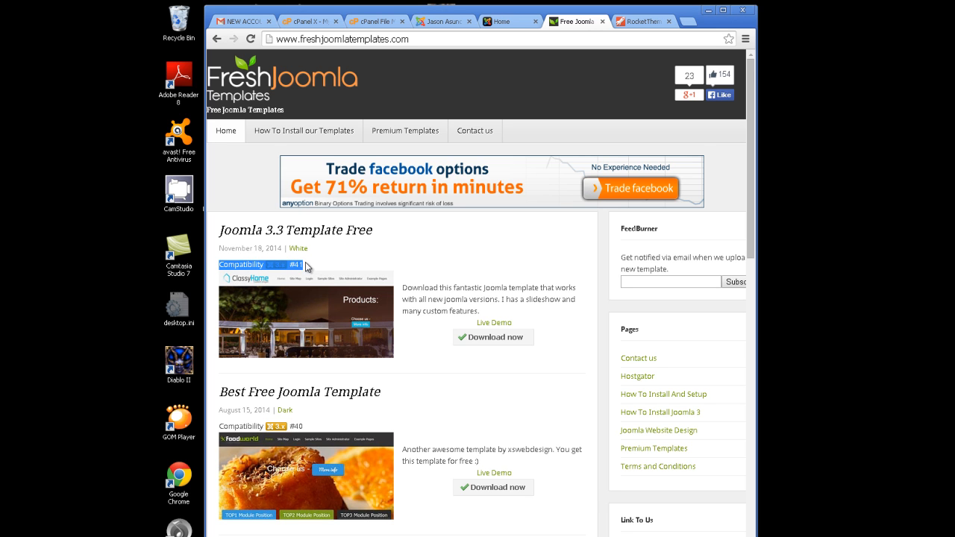
pyautogui.click(320, 268)
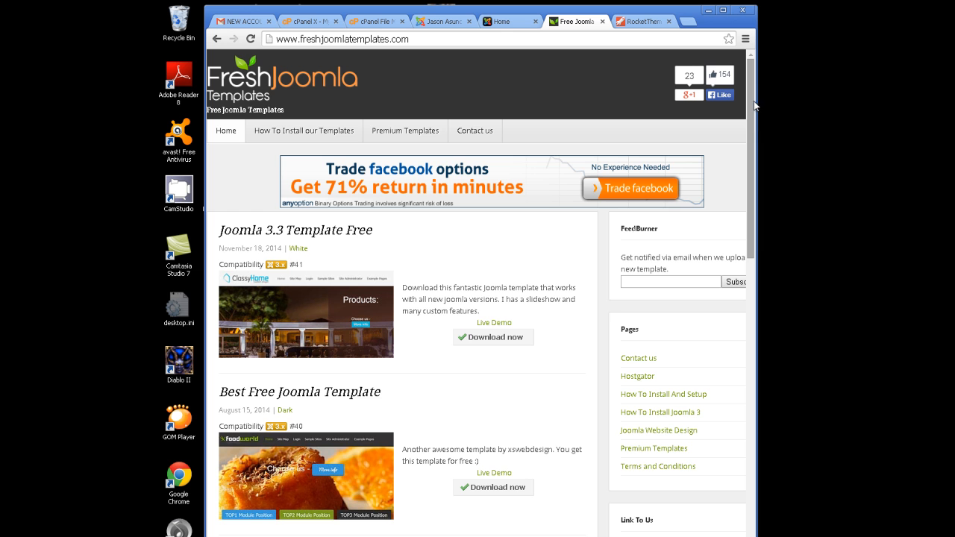
pyautogui.scroll(-2, 753, 125)
pyautogui.scroll(-2, 745, 171)
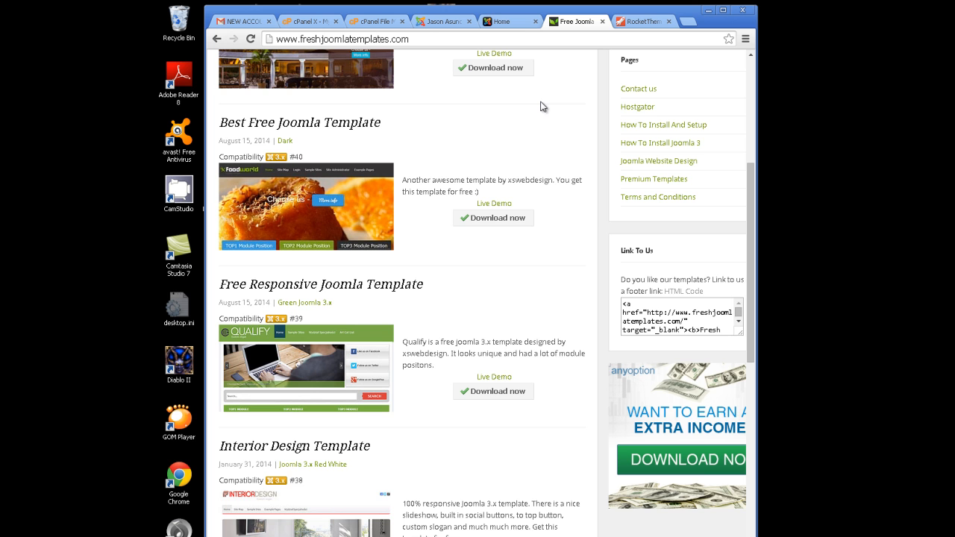
pyautogui.moveTo(756, 163); pyautogui.dragTo(760, 85)
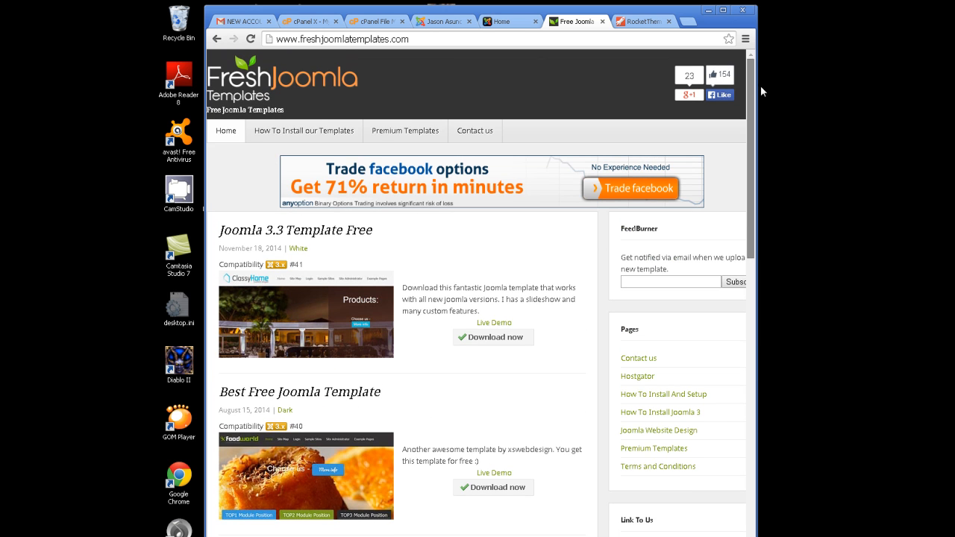
# Scroll through the public site in its Beez3 look, then return to the template styles tab.
pyautogui.click(478, 23)
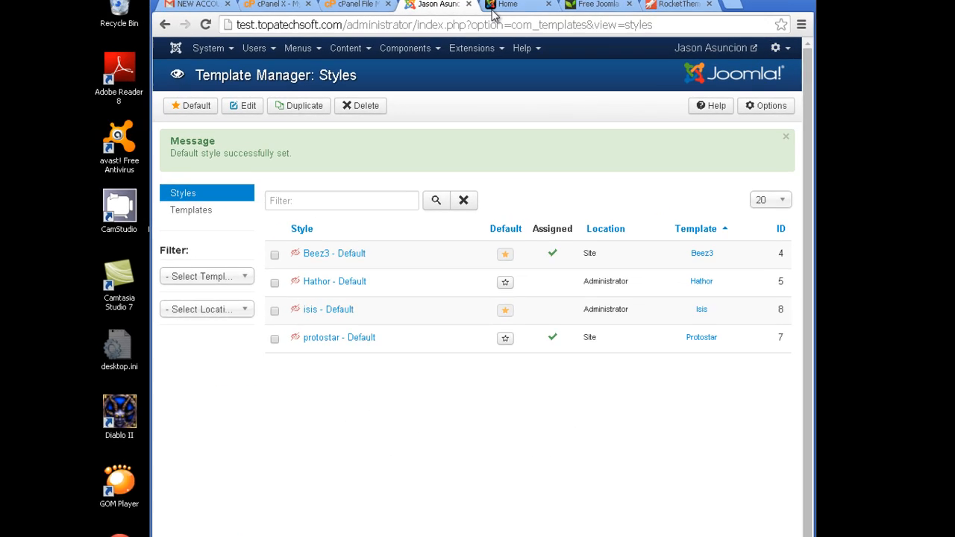
pyautogui.click(493, 7)
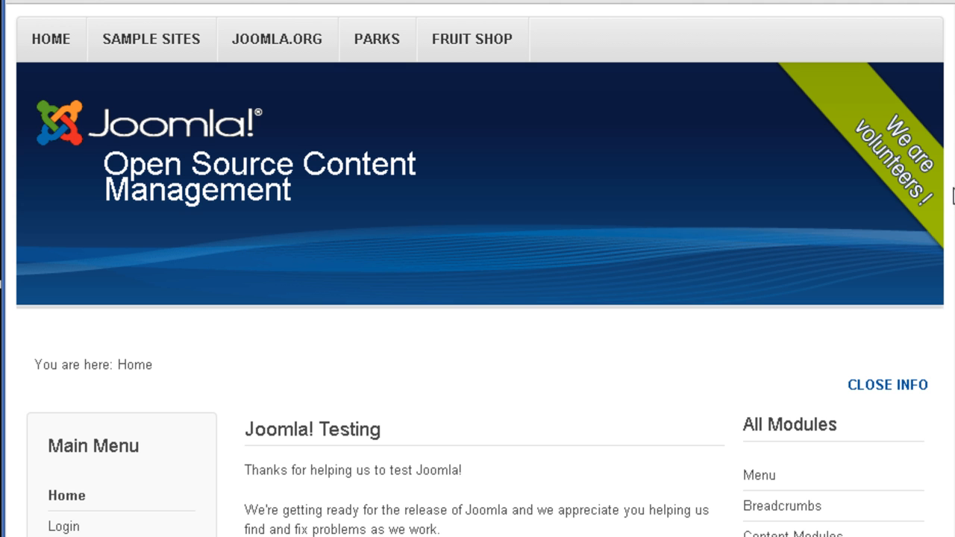
pyautogui.scroll(-3, 298, 189)
pyautogui.scroll(5, 298, 189)
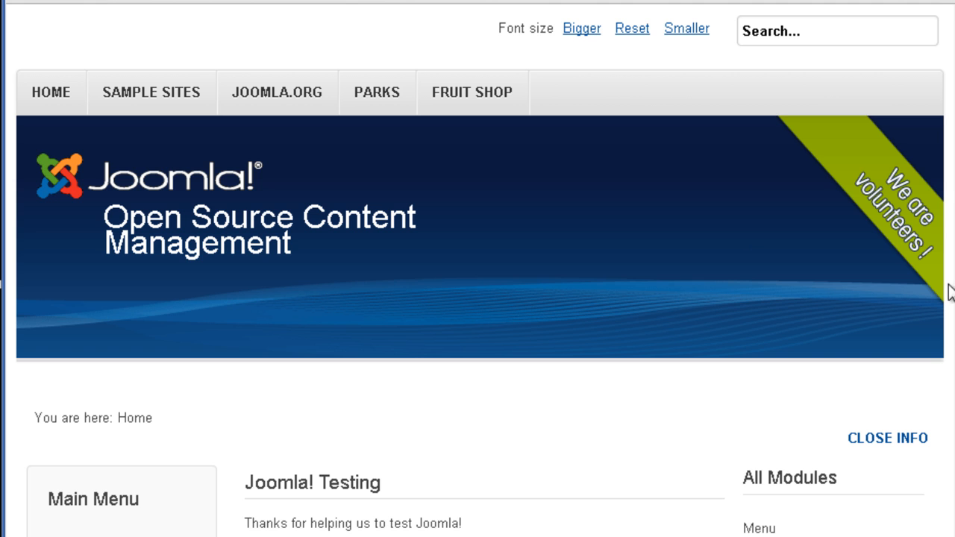
pyautogui.scroll(-4, 949, 335)
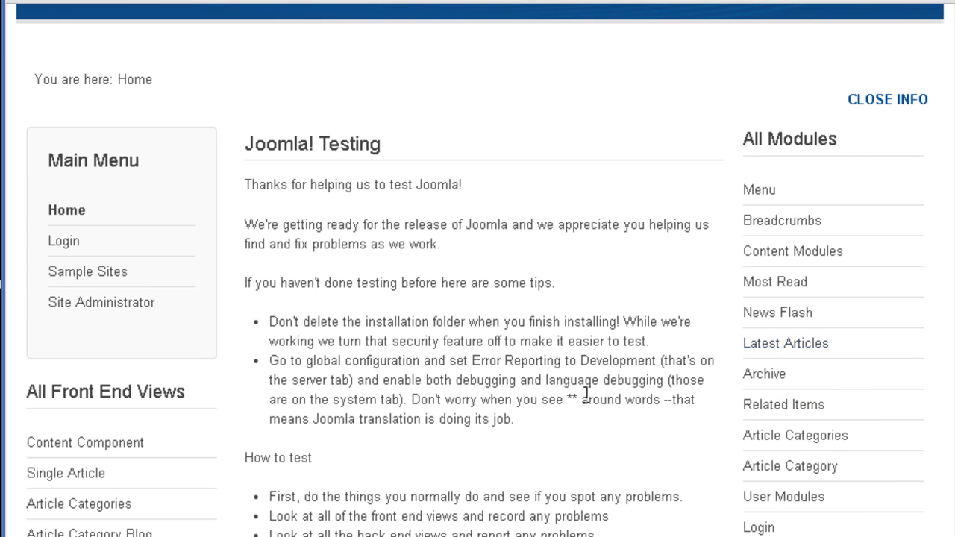
pyautogui.scroll(1, 949, 303)
pyautogui.scroll(1, 863, 247)
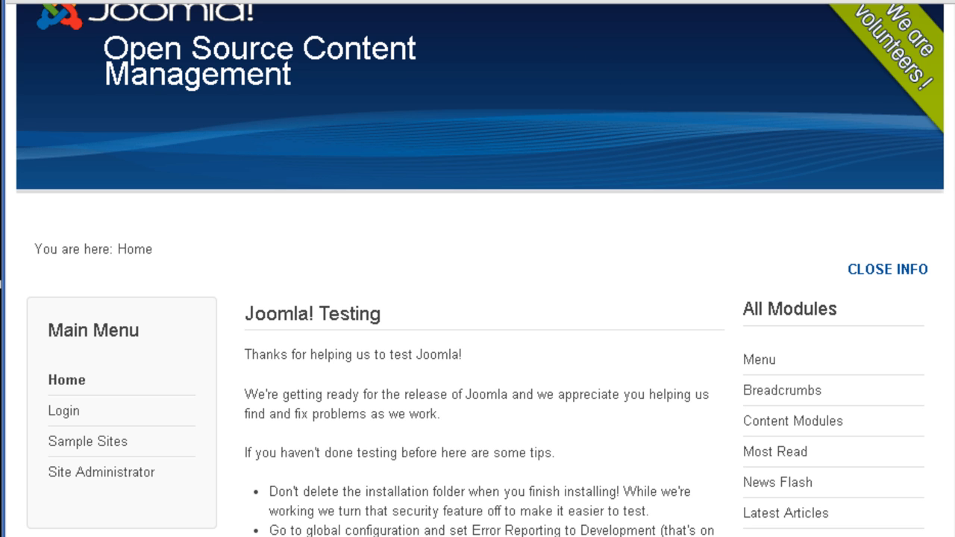
pyautogui.click(455, 2)
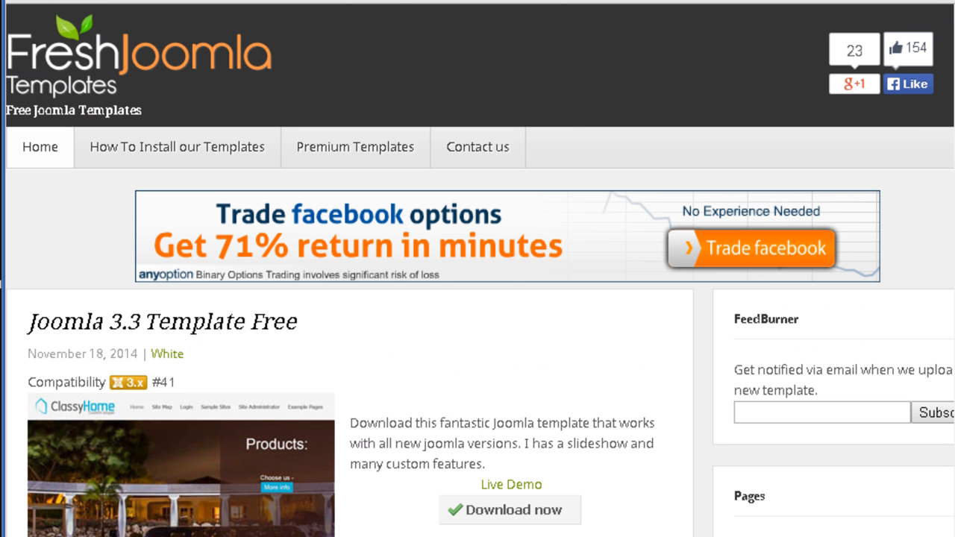
pyautogui.scroll(-3, 946, 417)
pyautogui.scroll(-2, 946, 416)
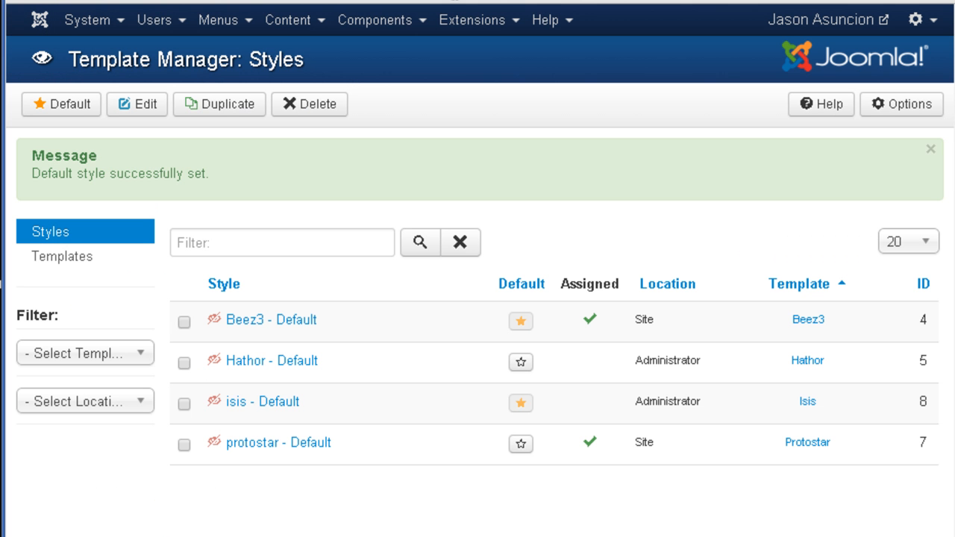
pyautogui.click(515, 30)
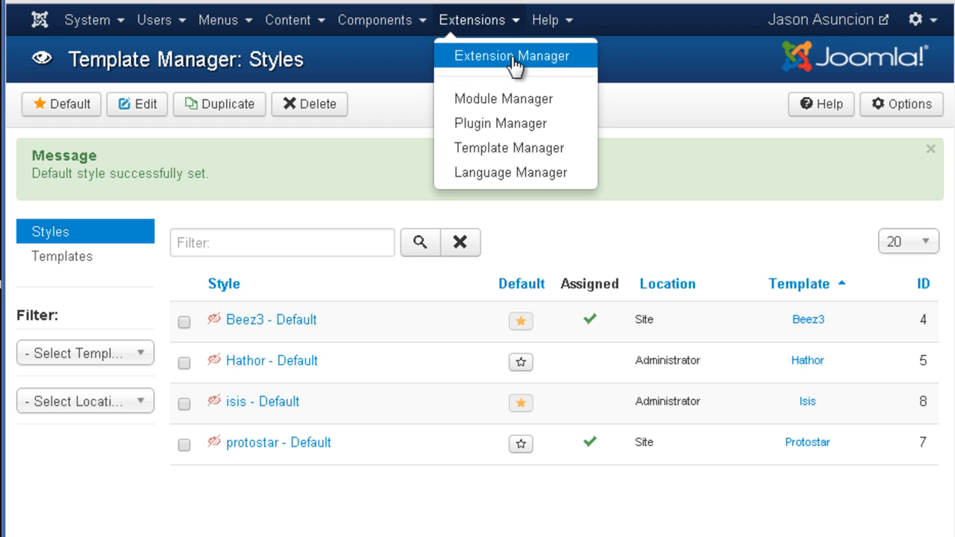
# Pick Qualify.zip as the package in the Extension Manager installer and upload and install it.
pyautogui.click(518, 65)
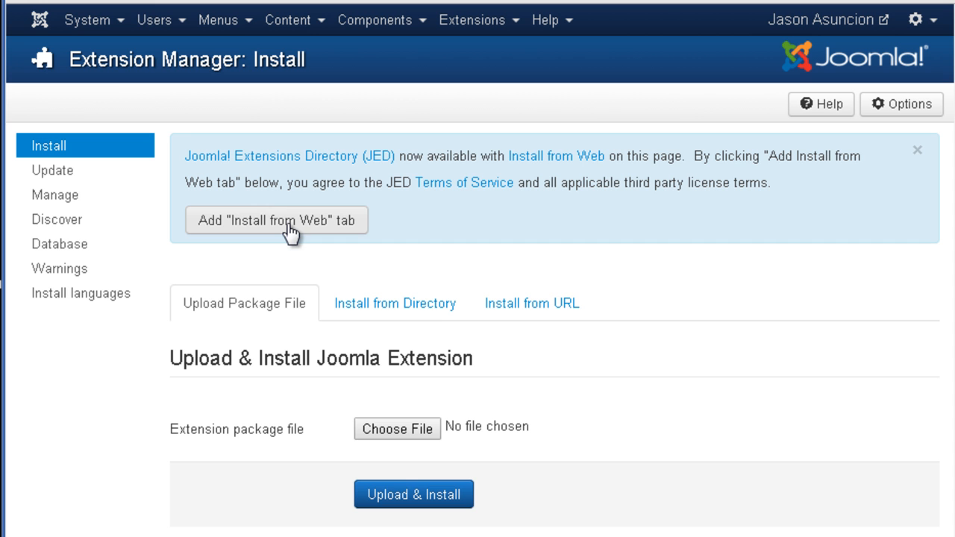
pyautogui.click(381, 431)
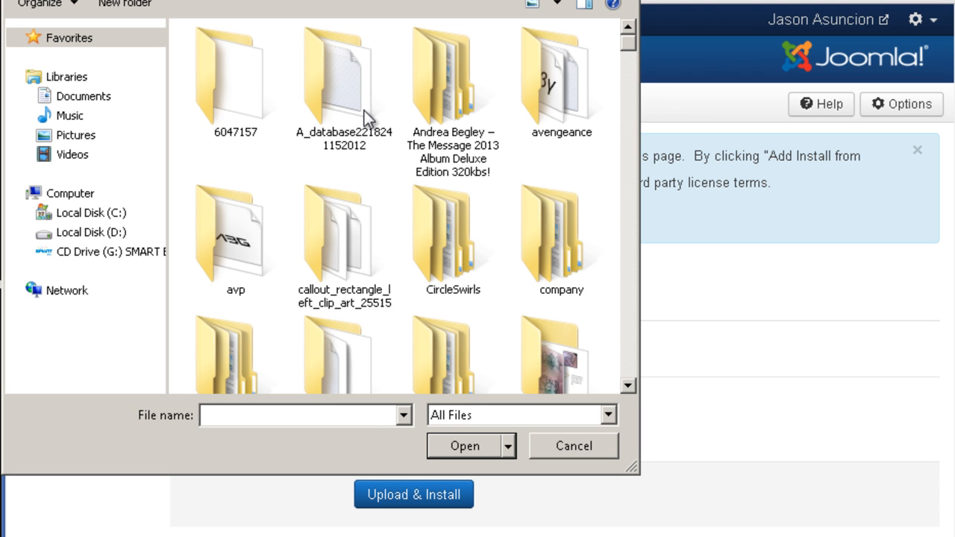
pyautogui.click(368, 119)
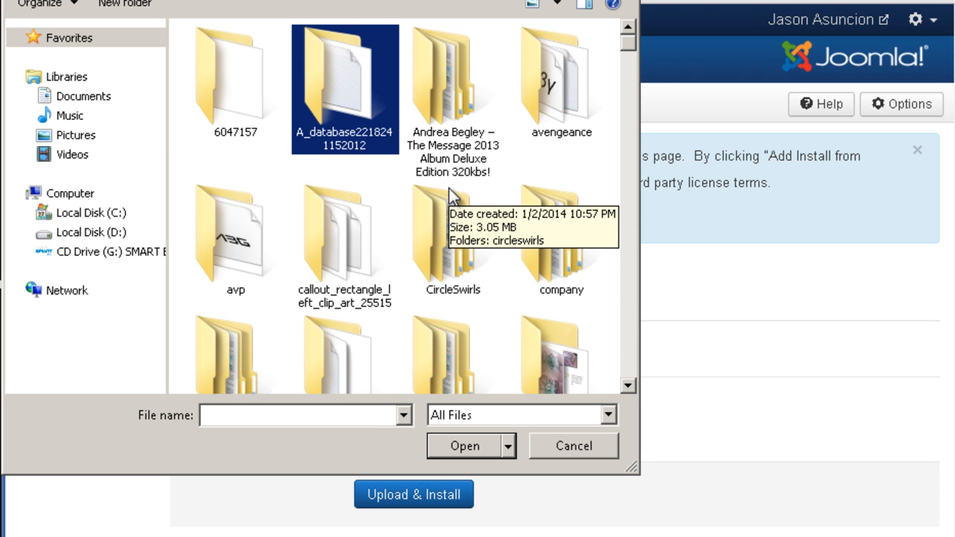
pyautogui.press('q')
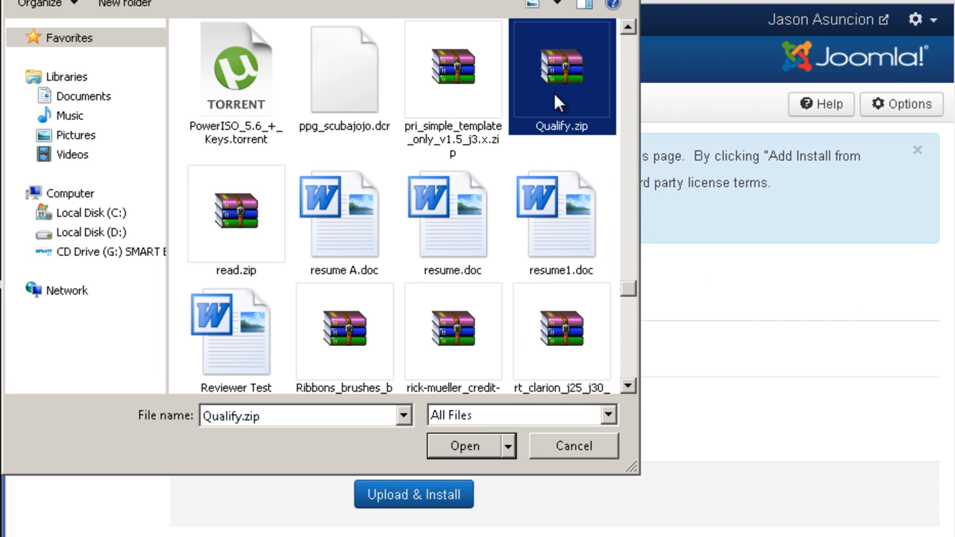
pyautogui.click(476, 446)
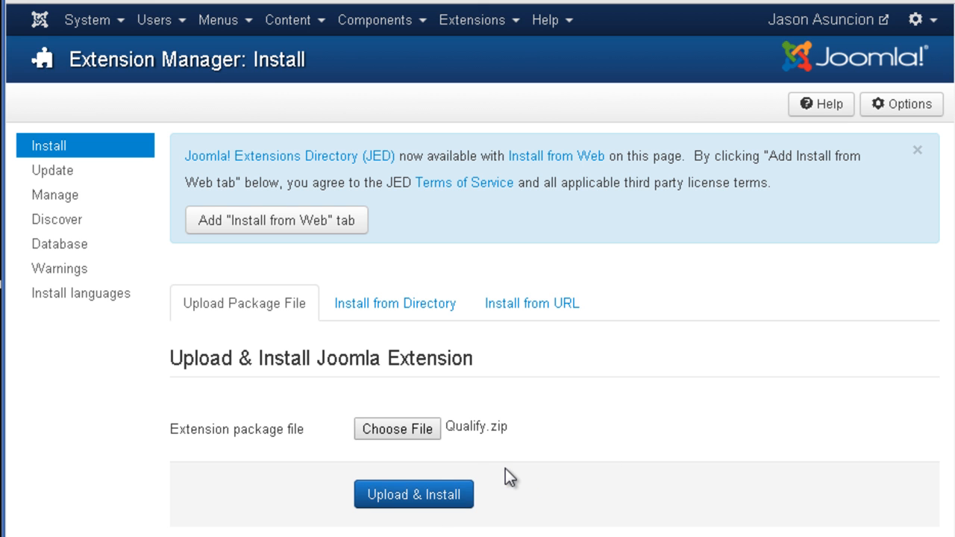
pyautogui.click(443, 495)
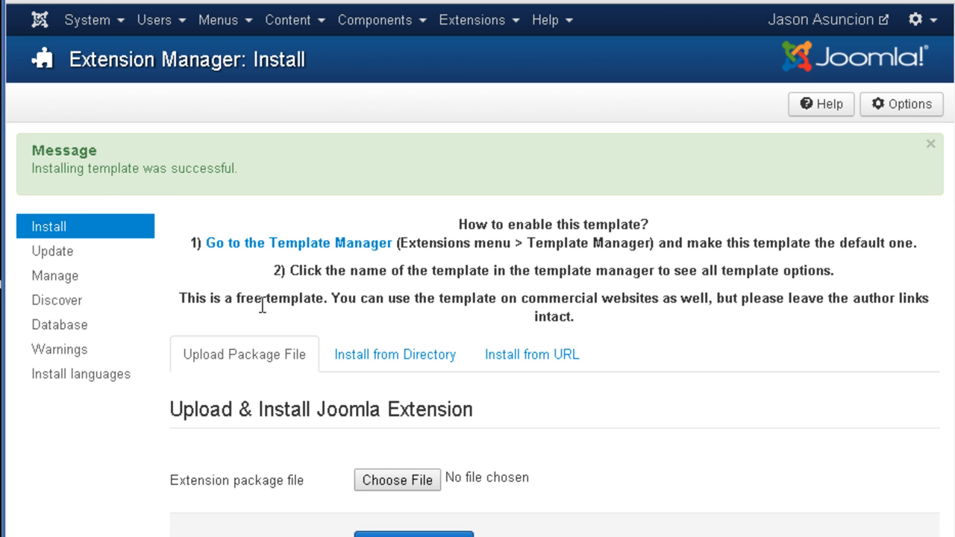
# Star Qualify - Default as the default site style in Template Manager: Styles.
pyautogui.click(516, 29)
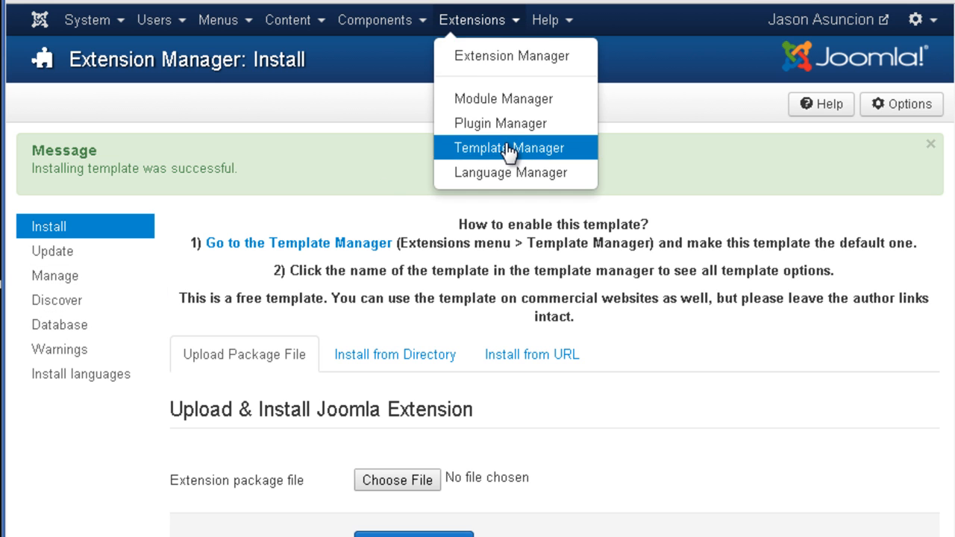
pyautogui.click(450, 148)
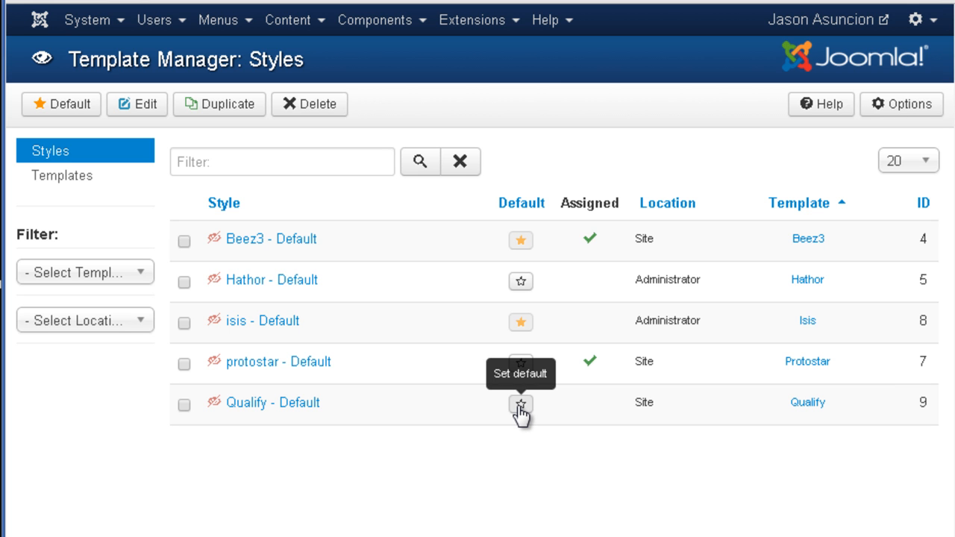
pyautogui.click(482, 415)
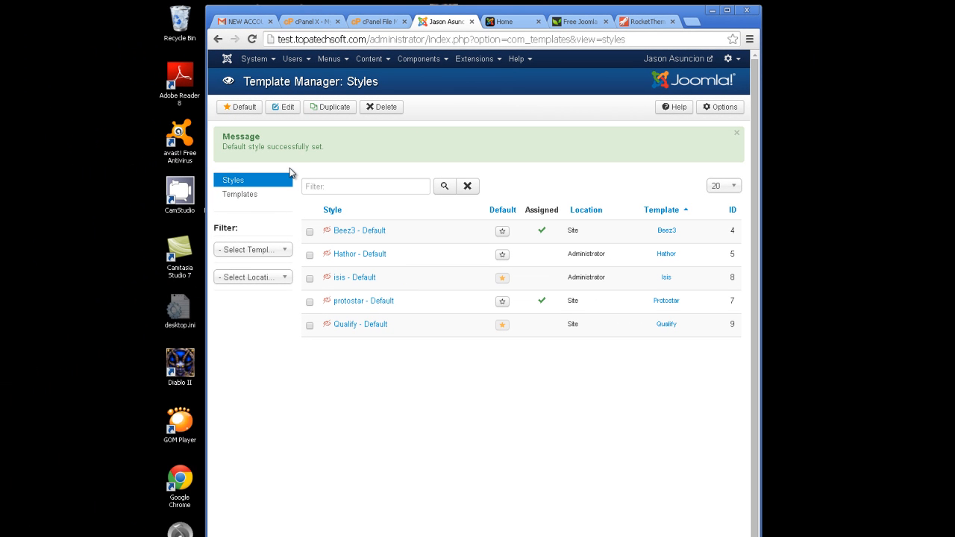
# Reload the site's Home page so it renders in the Qualify template.
pyautogui.click(516, 25)
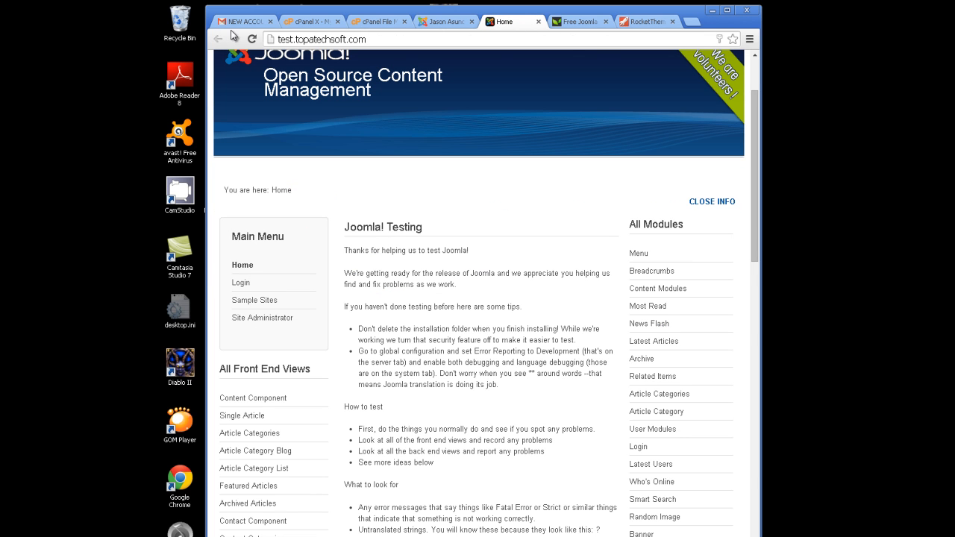
pyautogui.click(253, 39)
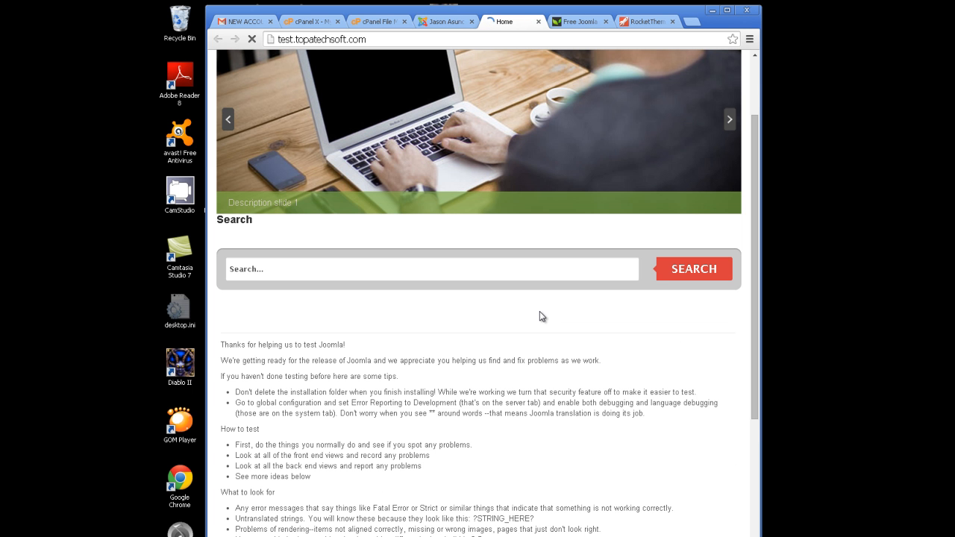
pyautogui.moveTo(753, 238); pyautogui.dragTo(762, 159)
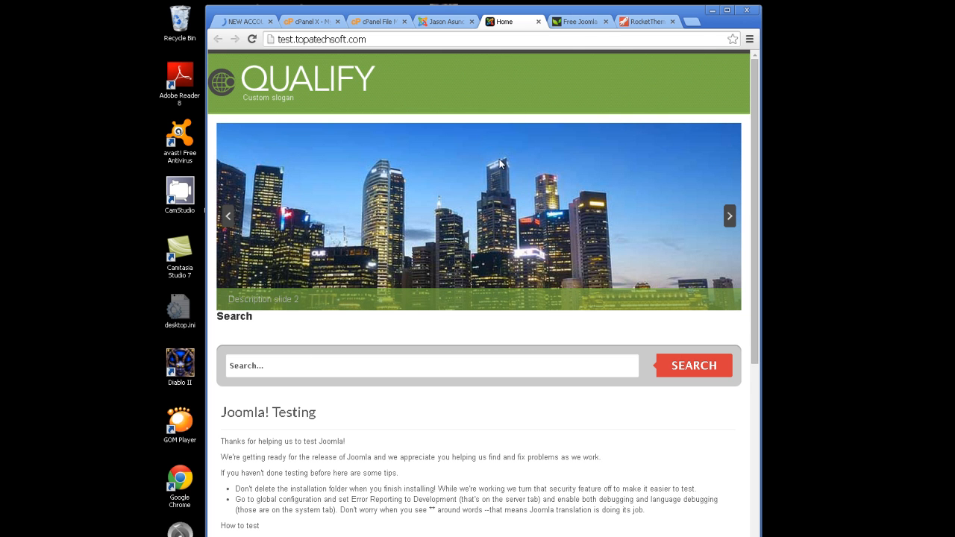
pyautogui.click(568, 22)
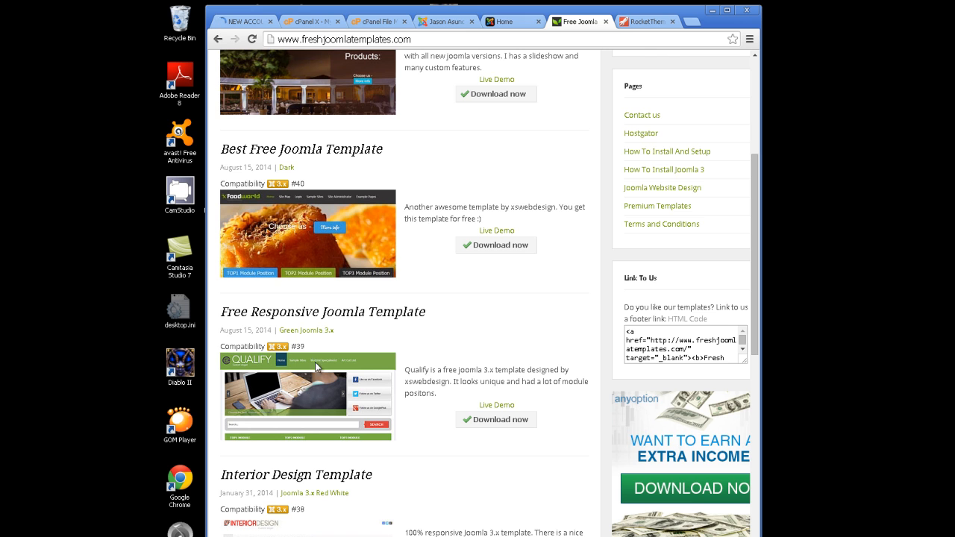
pyautogui.click(483, 22)
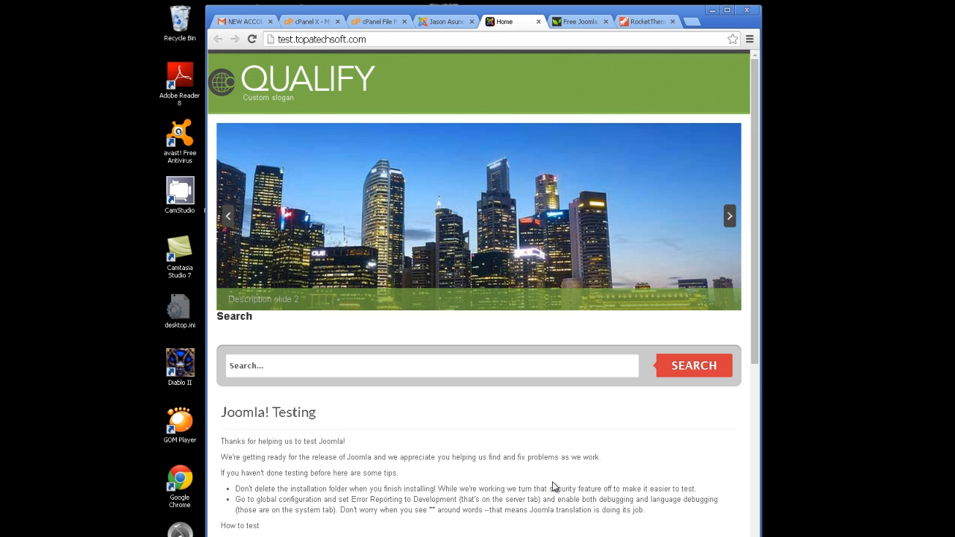
# Advance the Qualify slideshow through six slides.
pyautogui.click(731, 217)
pyautogui.click(731, 217)
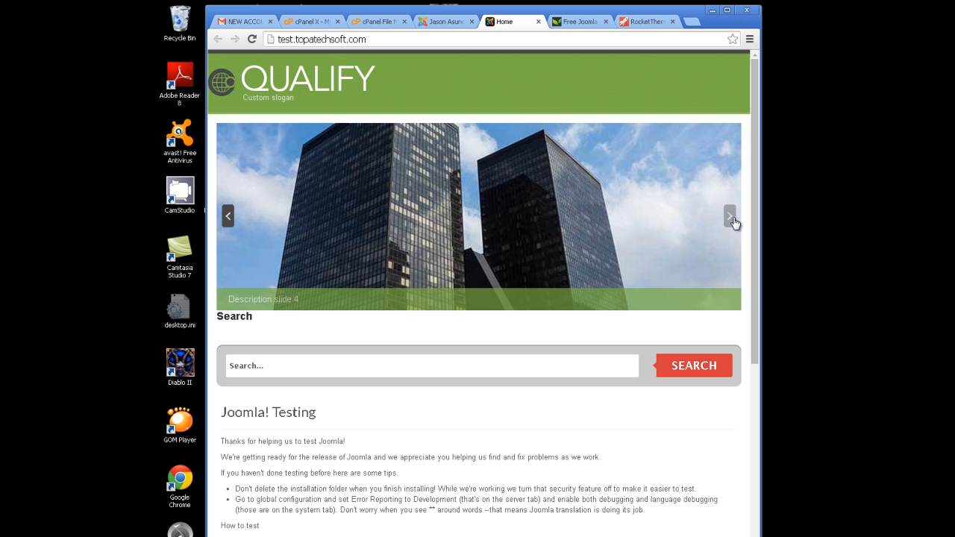
pyautogui.click(730, 216)
pyautogui.click(733, 221)
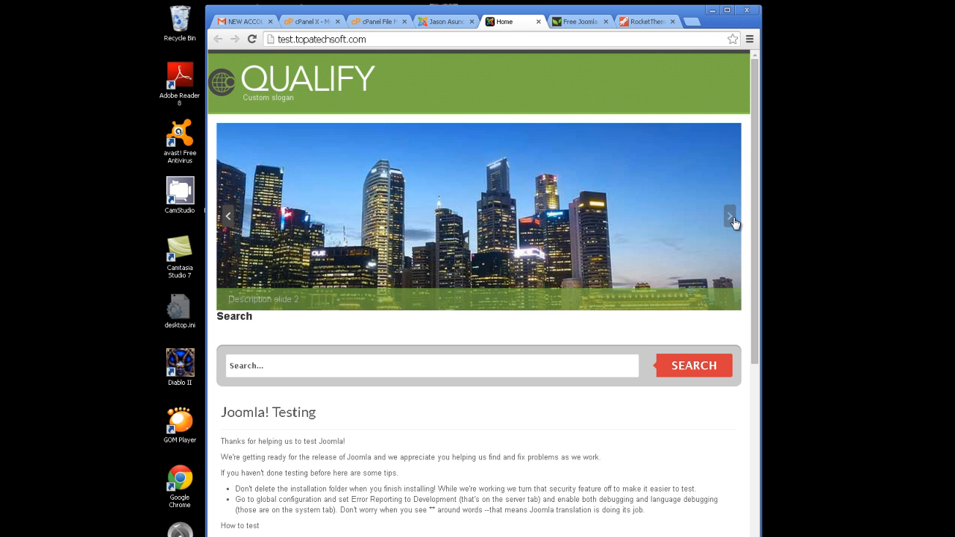
pyautogui.click(733, 221)
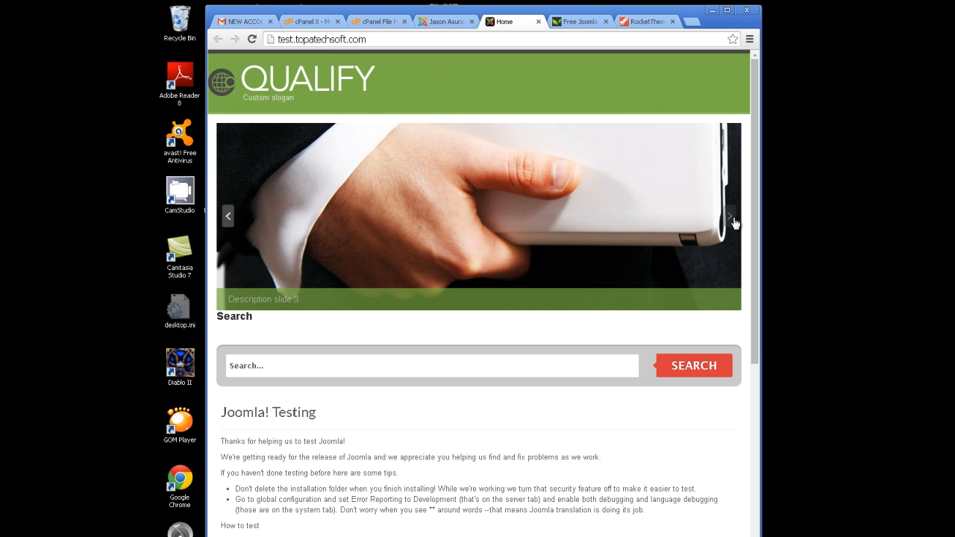
pyautogui.click(733, 220)
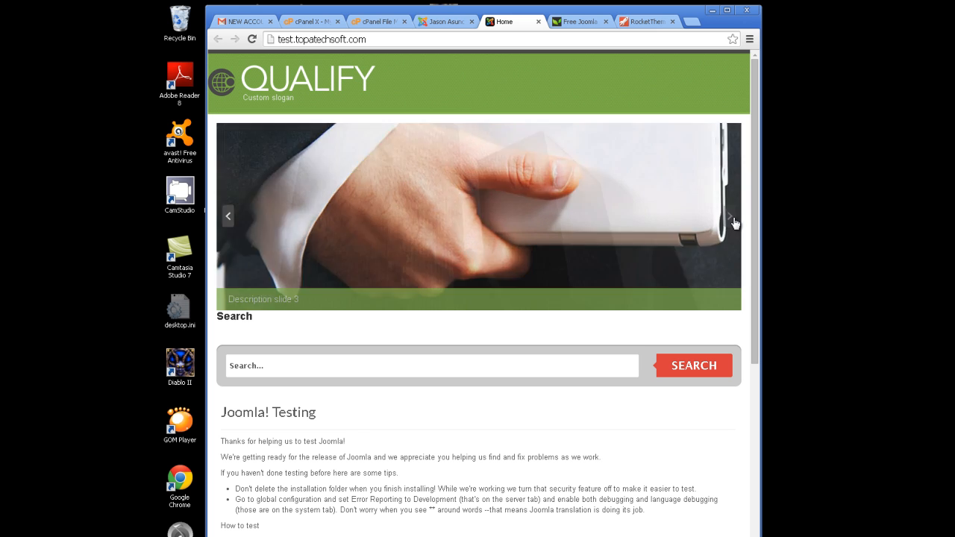
pyautogui.moveTo(760, 200); pyautogui.dragTo(781, 188)
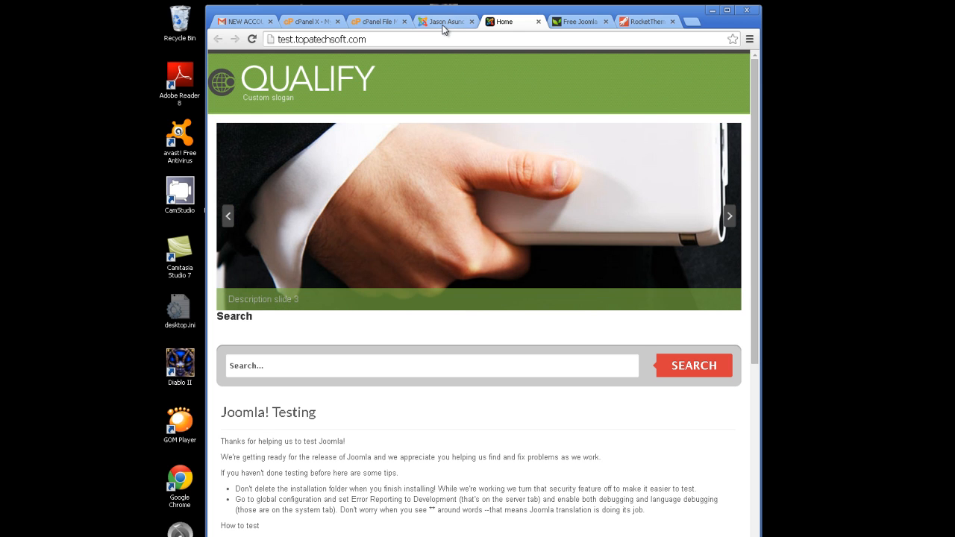
# Open Extensions > Extension Manager in the admin tab, then go back to the FreshJoomla Templates tab.
pyautogui.click(444, 22)
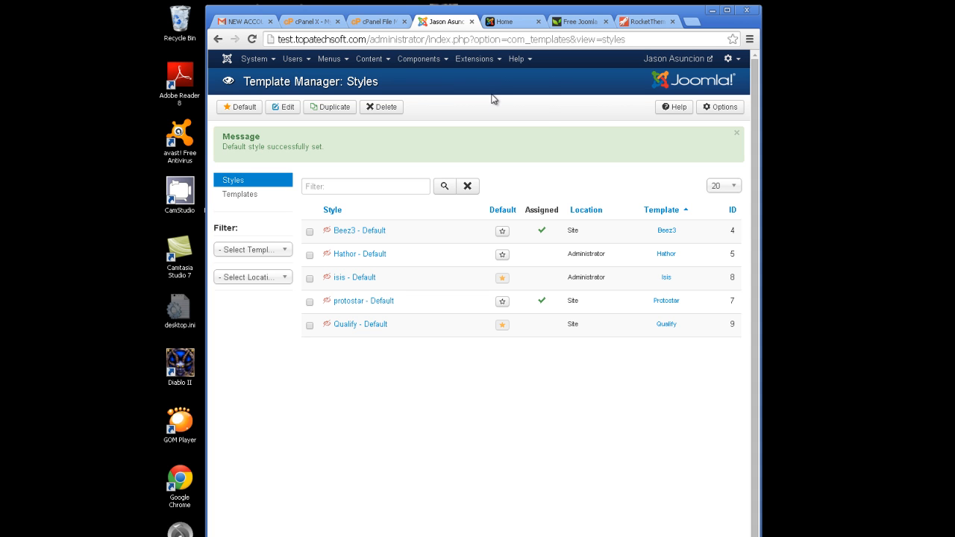
pyautogui.click(500, 60)
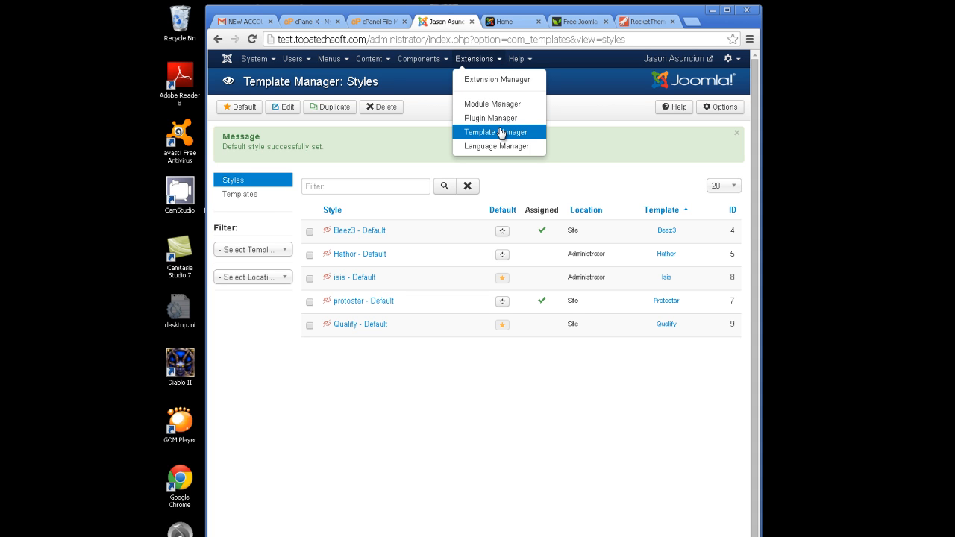
pyautogui.click(492, 79)
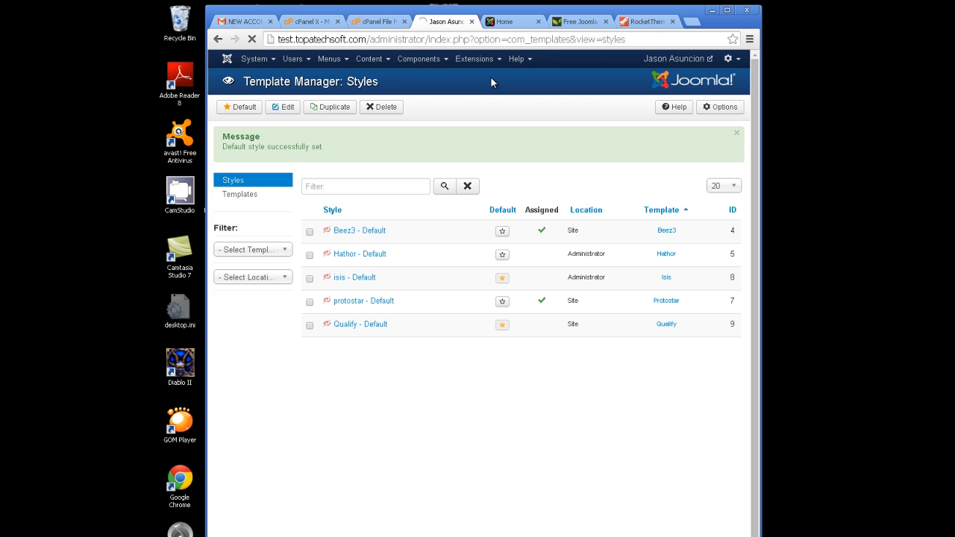
pyautogui.click(574, 22)
# Download the Interior Design Template package and close the opened InteriorDesign.zip WinRAR window.
pyautogui.moveTo(752, 221); pyautogui.dragTo(770, 173)
pyautogui.moveTo(757, 200); pyautogui.dragTo(760, 310)
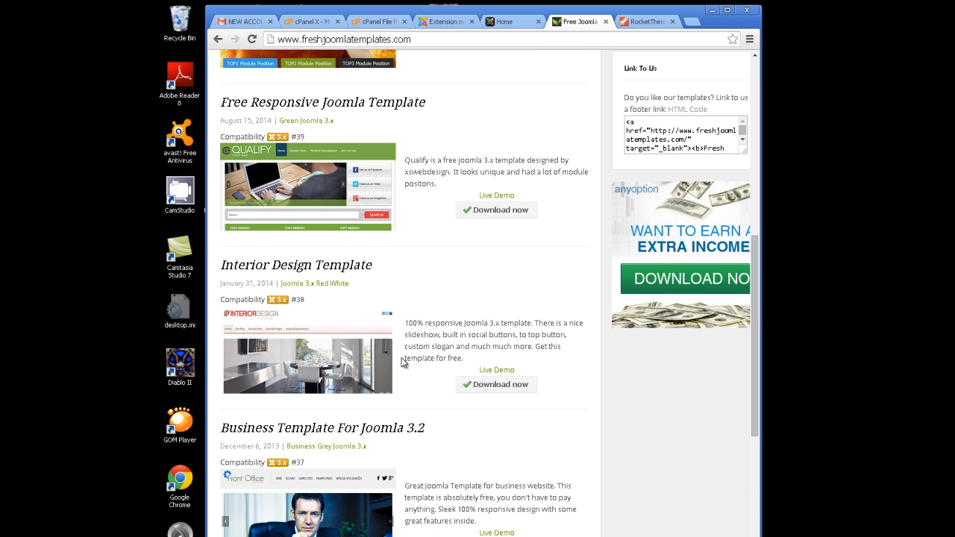
pyautogui.click(501, 391)
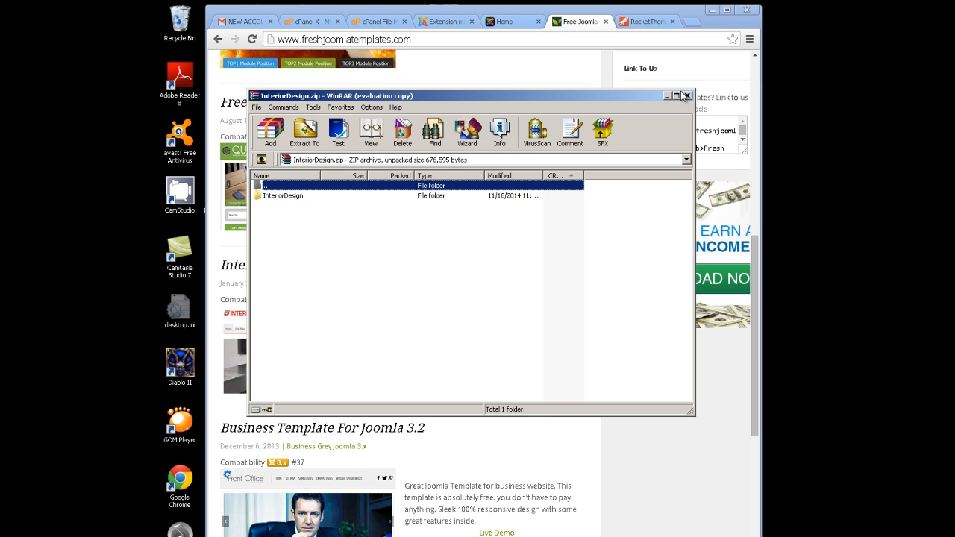
pyautogui.click(686, 96)
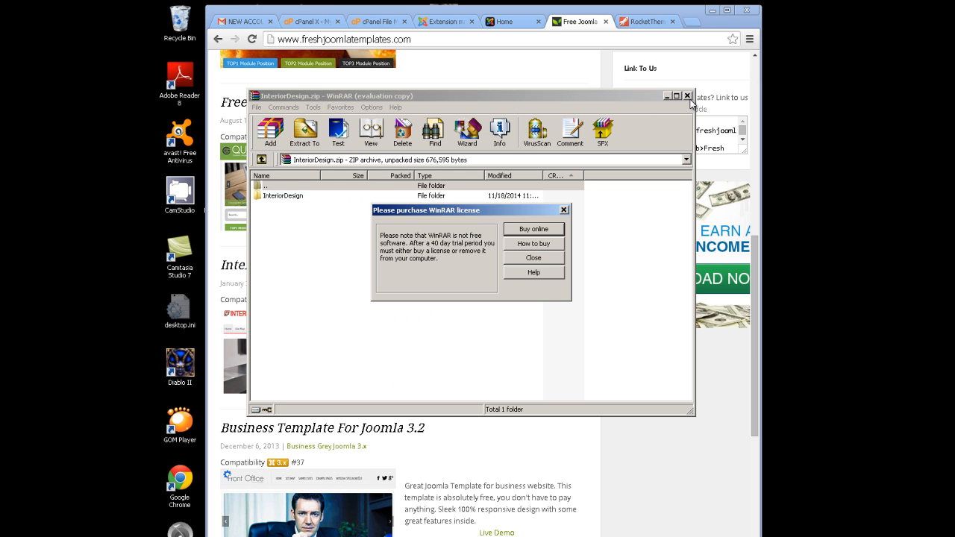
pyautogui.click(544, 264)
pyautogui.click(687, 96)
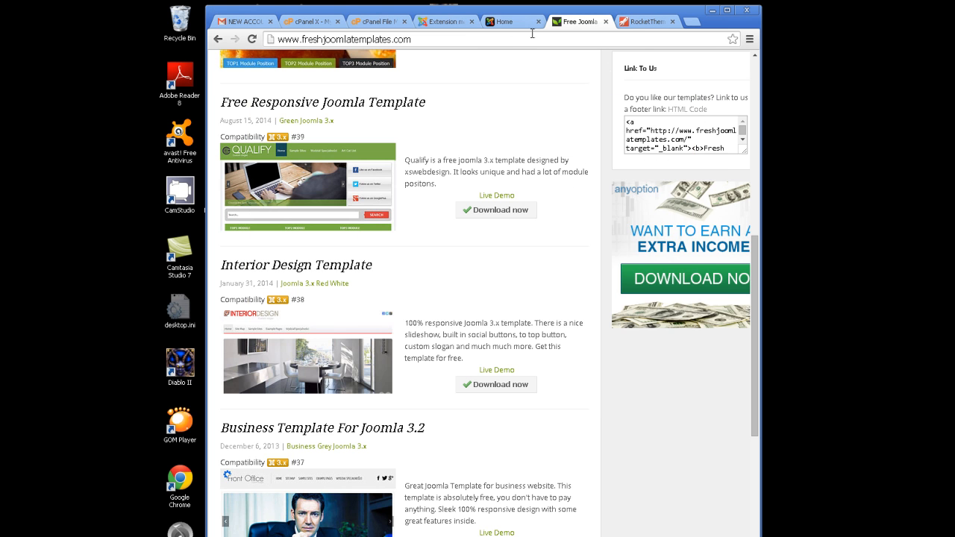
# Return to the Joomla admin and open Extensions > Template Manager styles list.
pyautogui.click(523, 21)
pyautogui.click(446, 22)
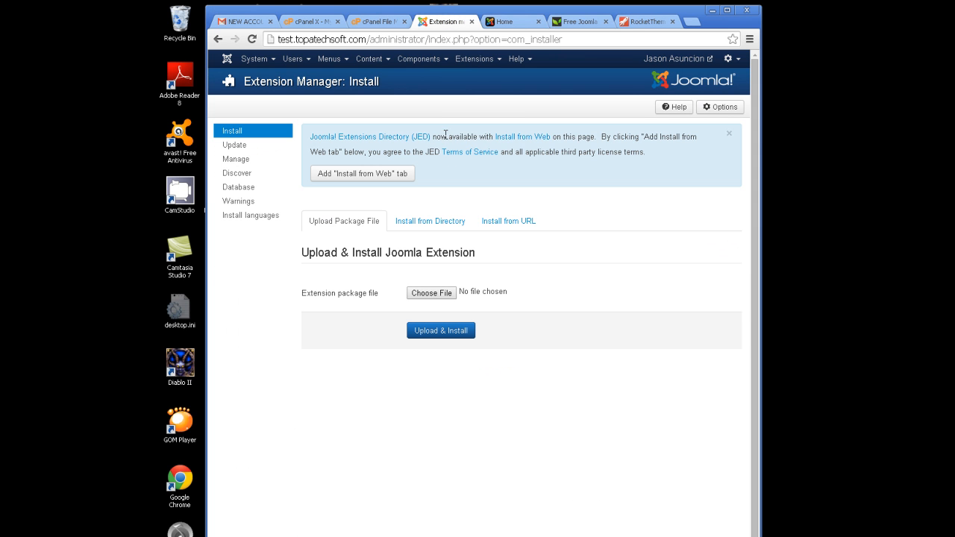
pyautogui.click(499, 60)
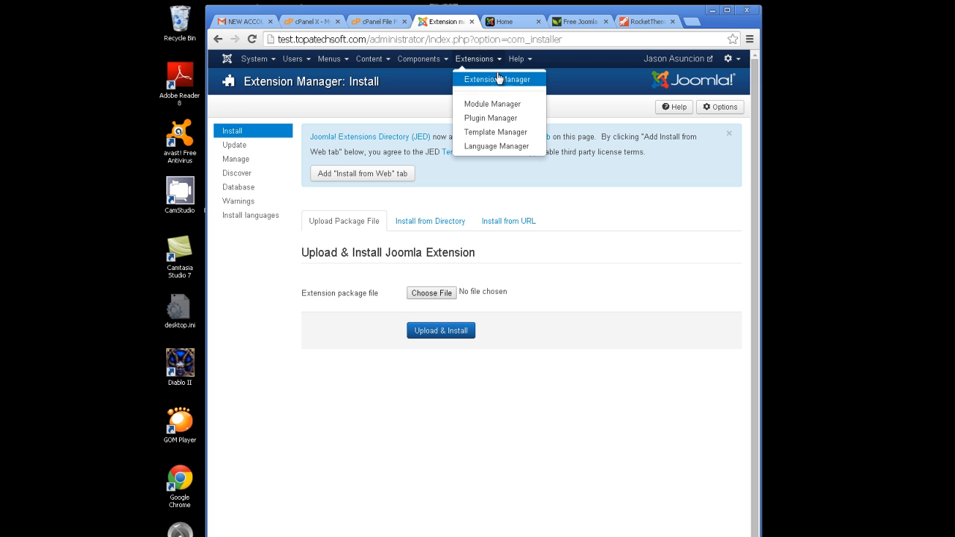
pyautogui.click(499, 132)
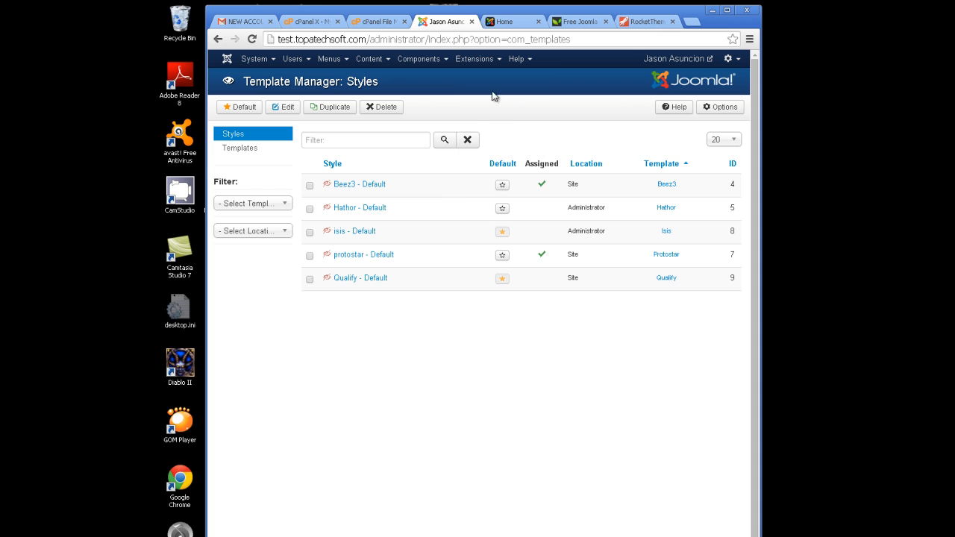
pyautogui.click(495, 60)
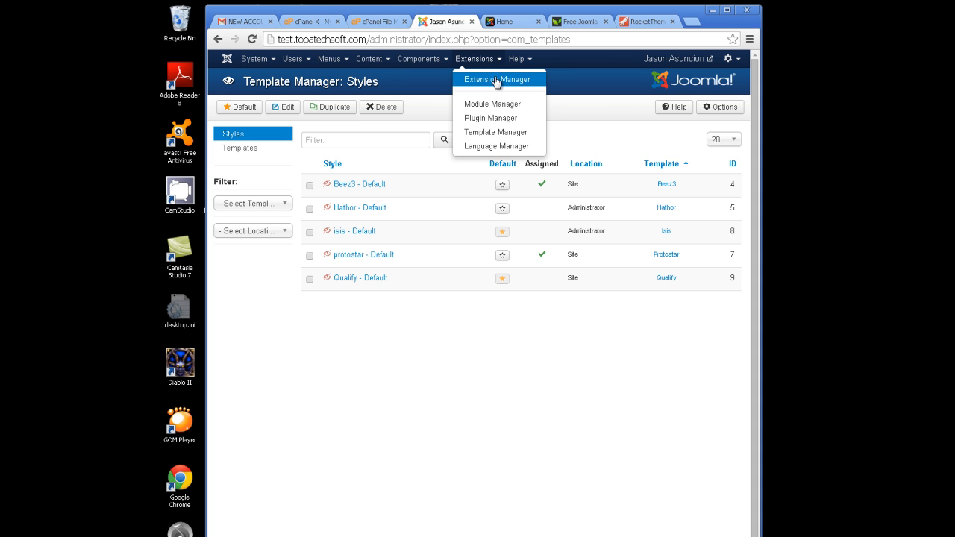
# Choose InteriorDesign.zip from Downloads in the Extension Manager and upload and install it.
pyautogui.click(495, 80)
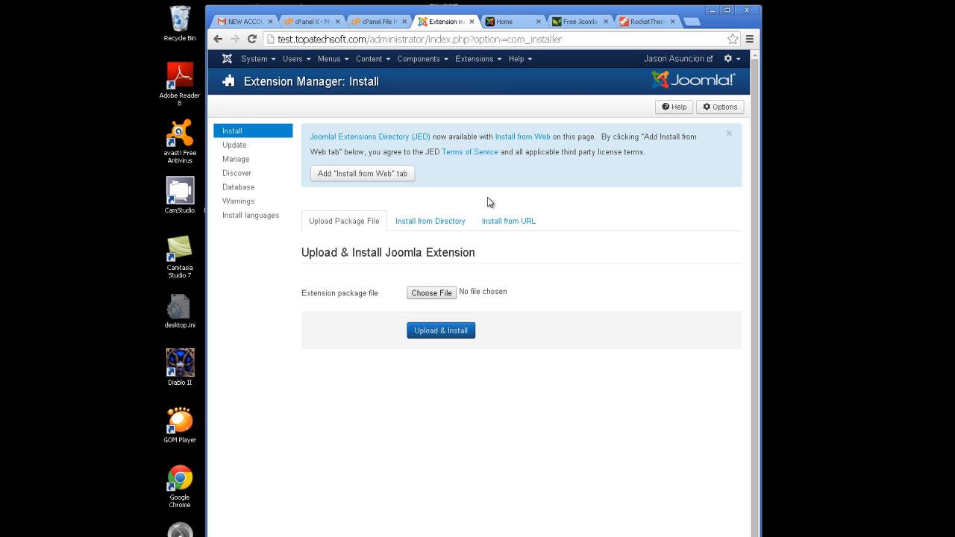
pyautogui.click(433, 294)
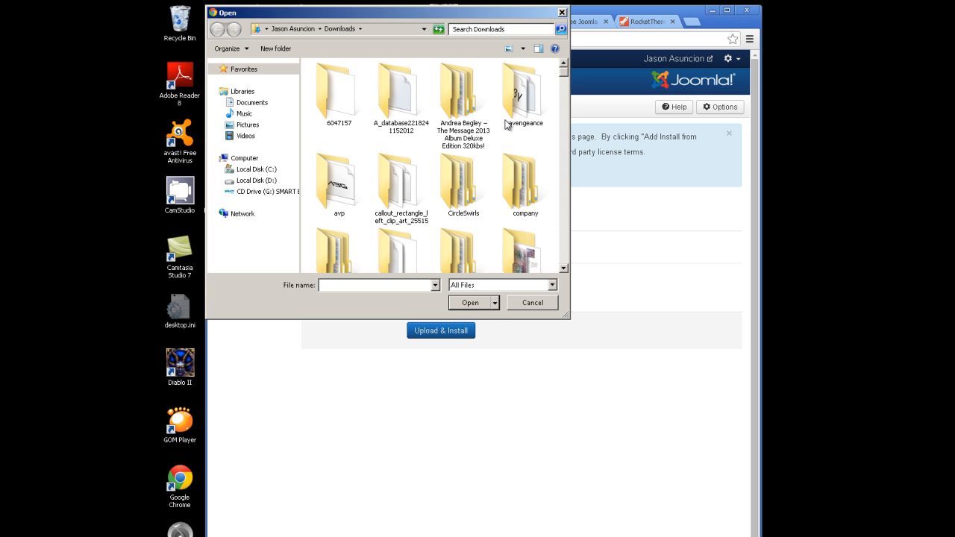
pyautogui.click(528, 103)
pyautogui.scroll(-5, 527, 97)
pyautogui.click(527, 98)
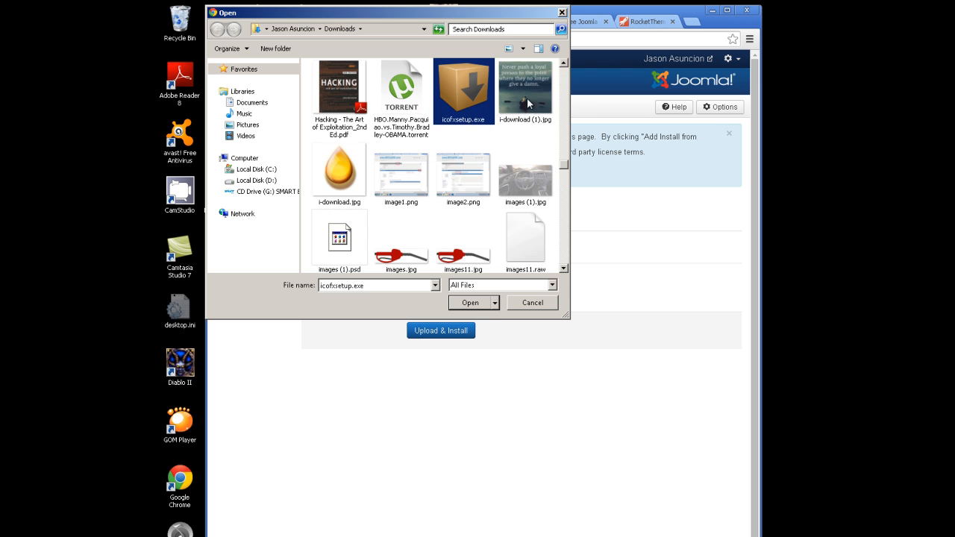
pyautogui.press('Right')
pyautogui.press('Right')
pyautogui.press('Right')
pyautogui.press('Right')
pyautogui.press('Right')
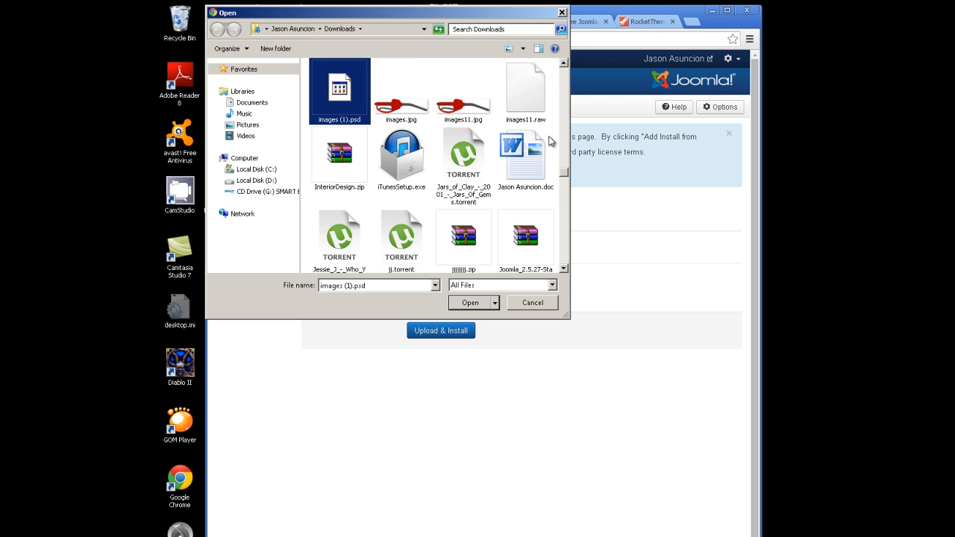
pyautogui.press('Right')
pyautogui.press('Right')
pyautogui.press('Right')
pyautogui.press('Right')
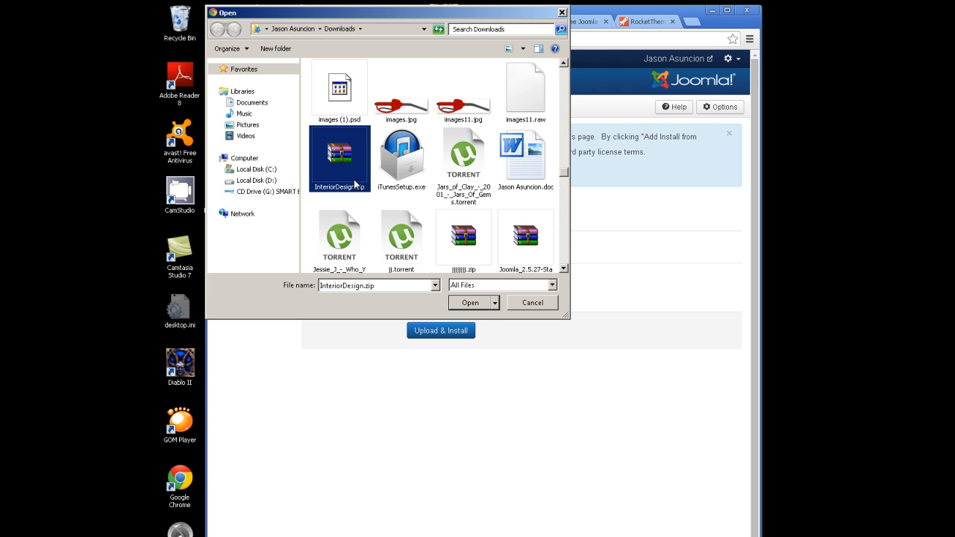
pyautogui.click(463, 306)
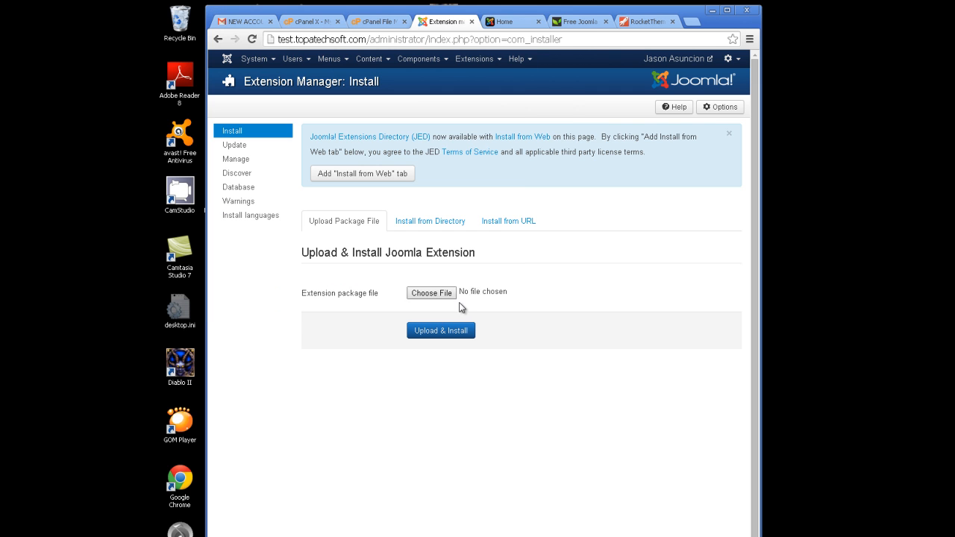
pyautogui.click(442, 331)
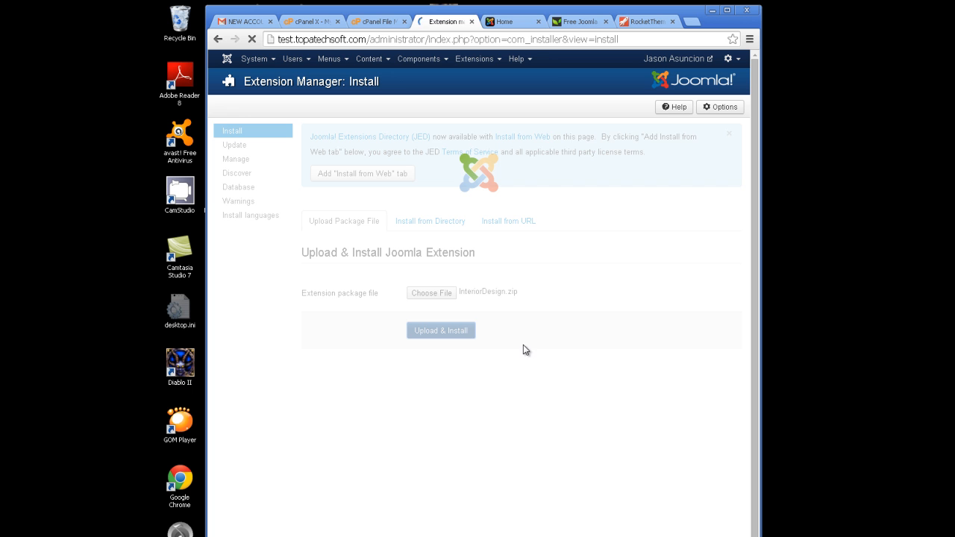
# View the live home page, still in Qualify, then return to the installer's success message.
pyautogui.click(505, 21)
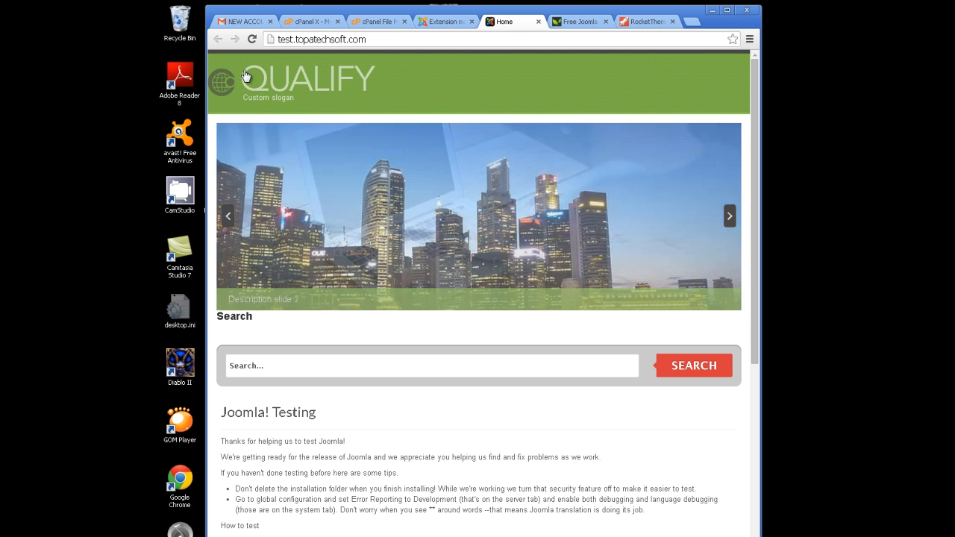
pyautogui.click(446, 22)
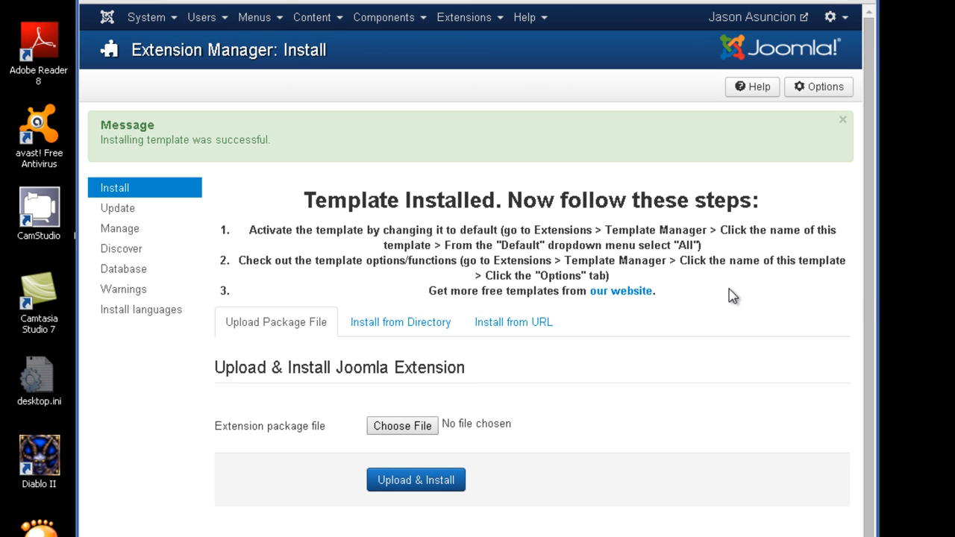
# Star InteriorDesign - Default as the default site style, then switch to the Home tab.
pyautogui.click(497, 16)
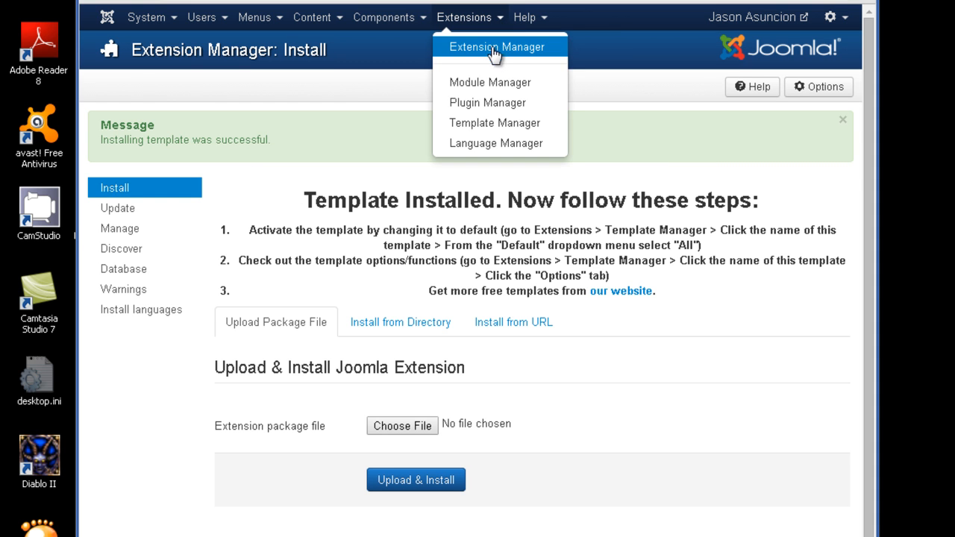
pyautogui.click(492, 123)
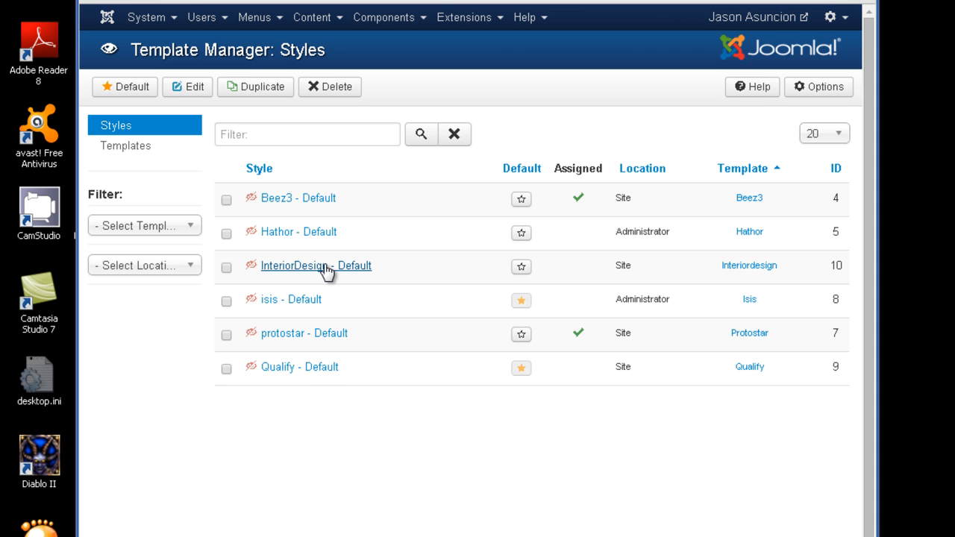
pyautogui.click(520, 267)
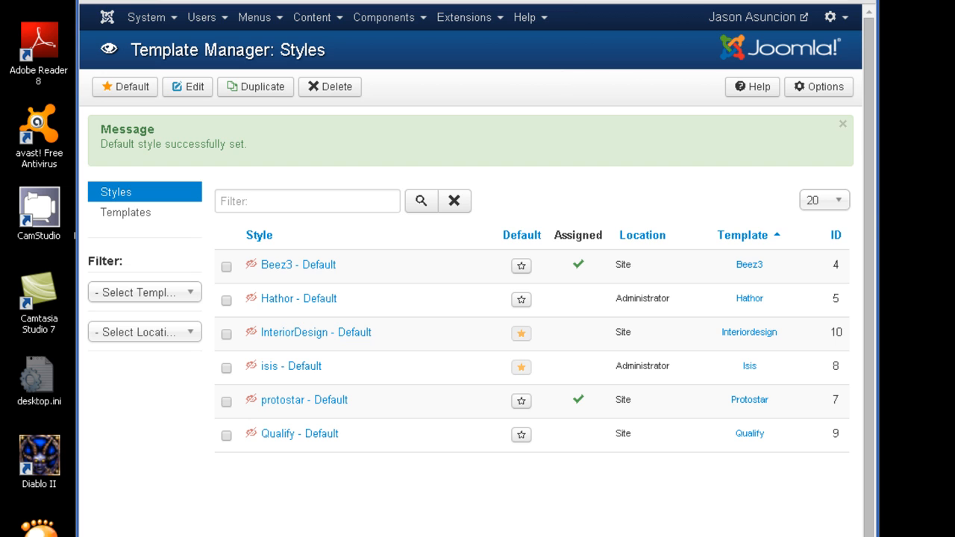
pyautogui.click(573, 0)
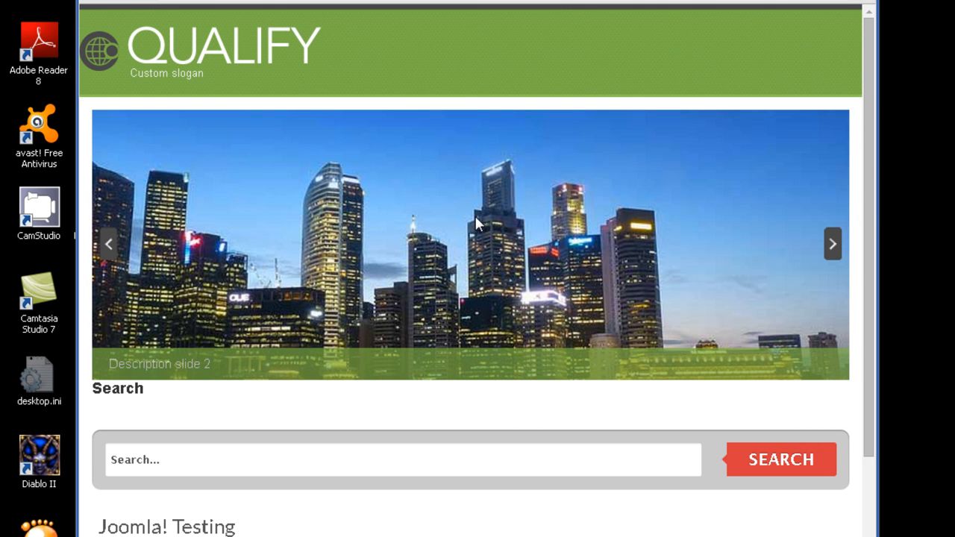
# Refresh the live site with F5 and read the Joomla! Testing text in the InteriorDesign template.
pyautogui.press('F5')
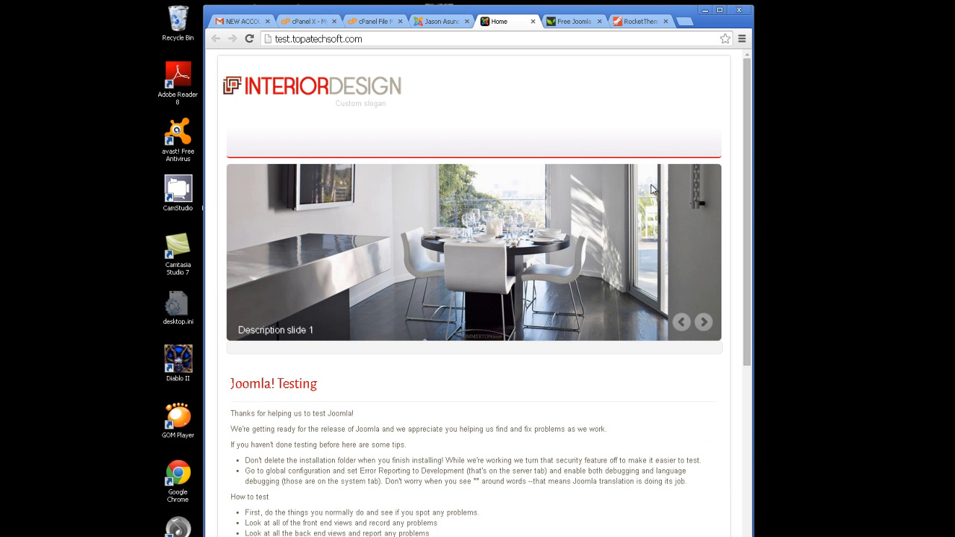
pyautogui.scroll(-3, 736, 265)
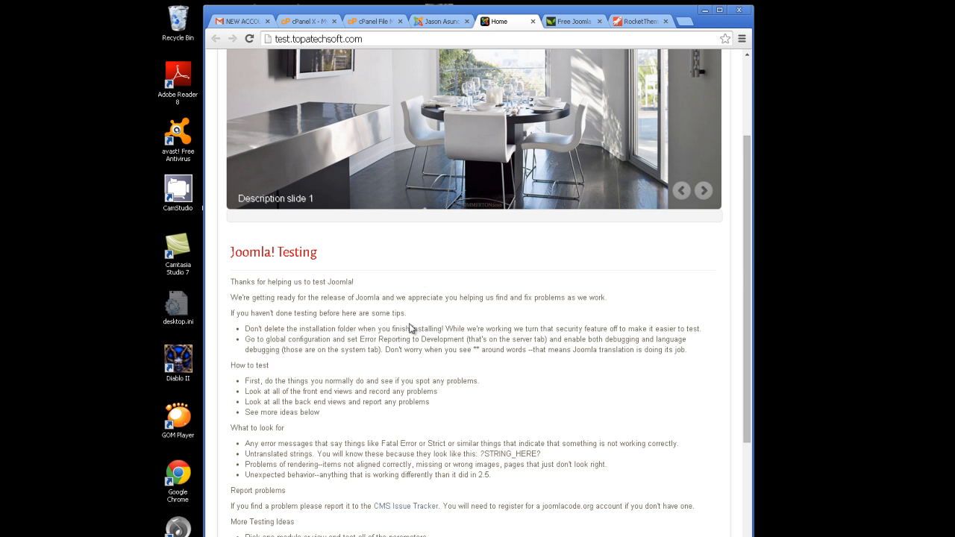
pyautogui.moveTo(427, 362); pyautogui.dragTo(243, 282)
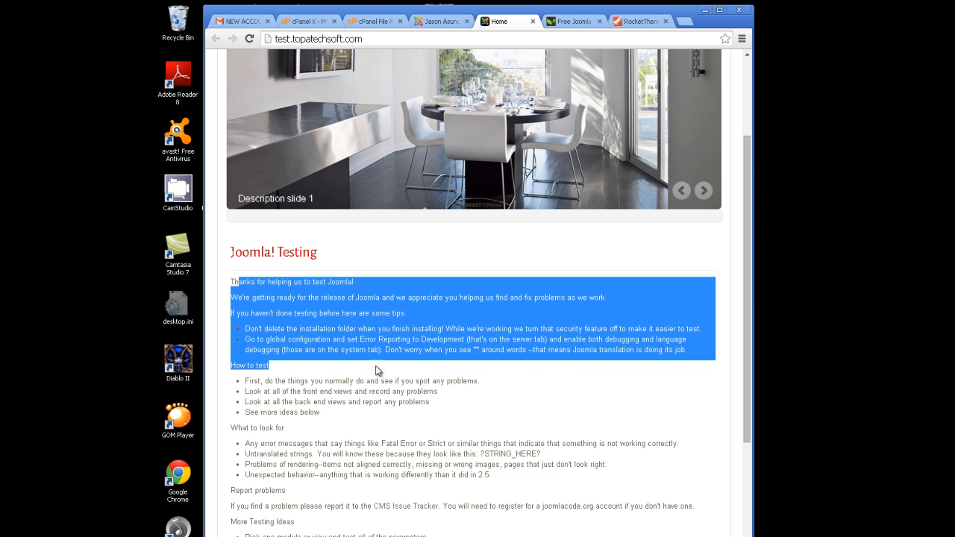
pyautogui.moveTo(377, 368); pyautogui.dragTo(423, 402)
pyautogui.click(385, 328)
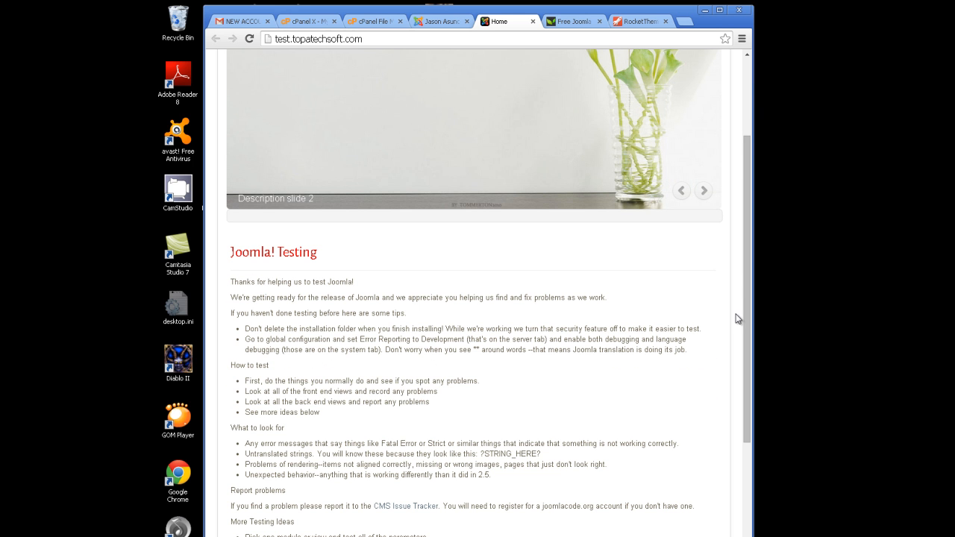
pyautogui.scroll(-2, 745, 297)
pyautogui.moveTo(517, 446); pyautogui.dragTo(427, 373)
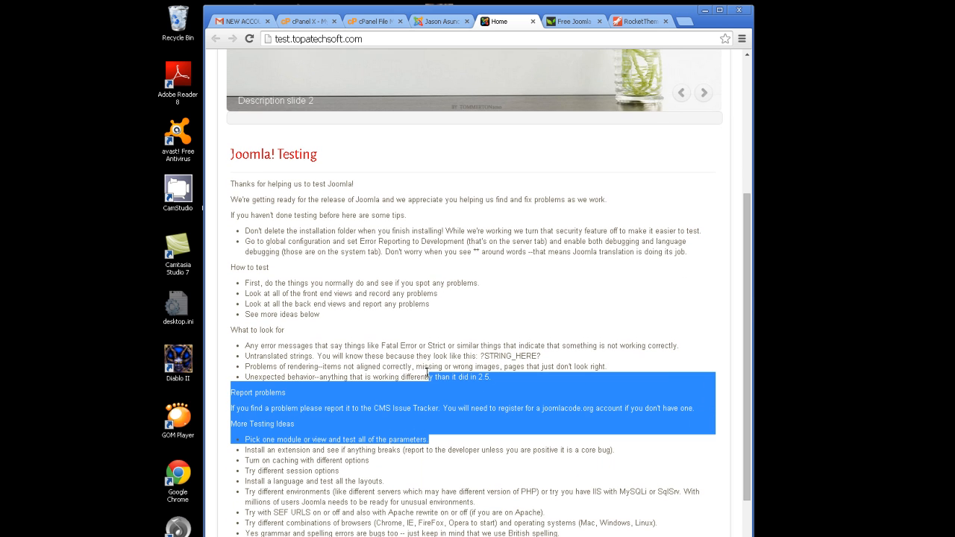
pyautogui.click(423, 369)
# Skim the tips and How to test sections of the new InteriorDesign layout.
pyautogui.moveTo(491, 377); pyautogui.dragTo(281, 315)
pyautogui.scroll(3, 748, 316)
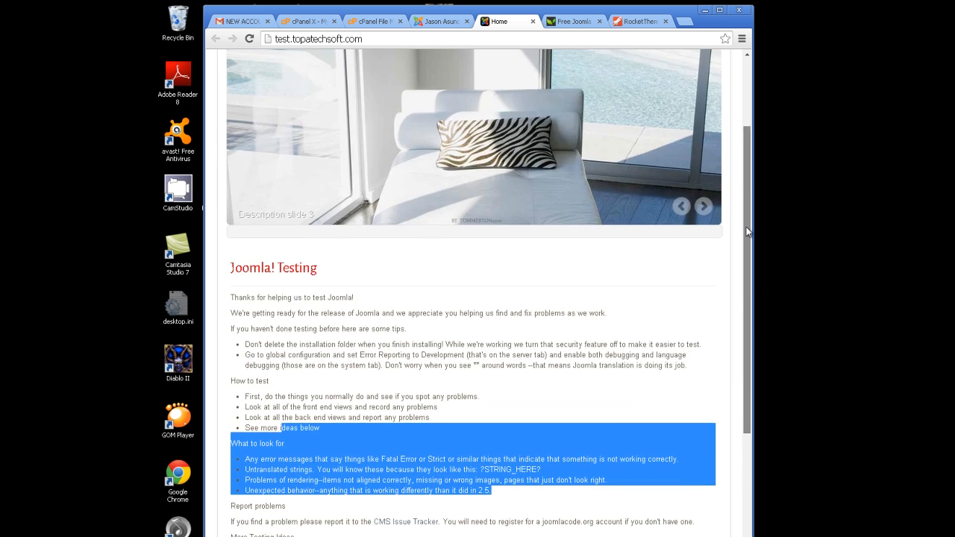
pyautogui.scroll(-3, 750, 258)
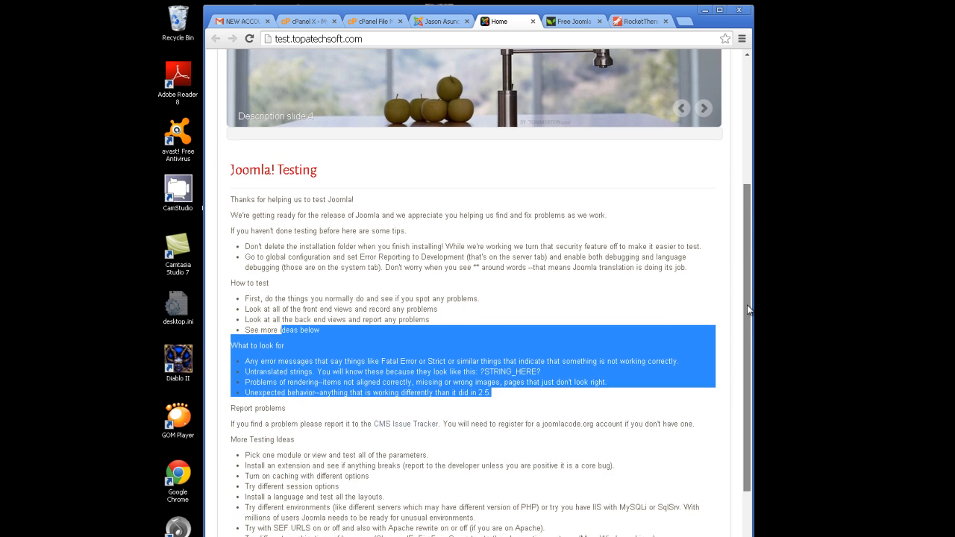
pyautogui.click(507, 253)
pyautogui.moveTo(506, 253); pyautogui.dragTo(413, 253)
pyautogui.moveTo(416, 294); pyautogui.dragTo(373, 305)
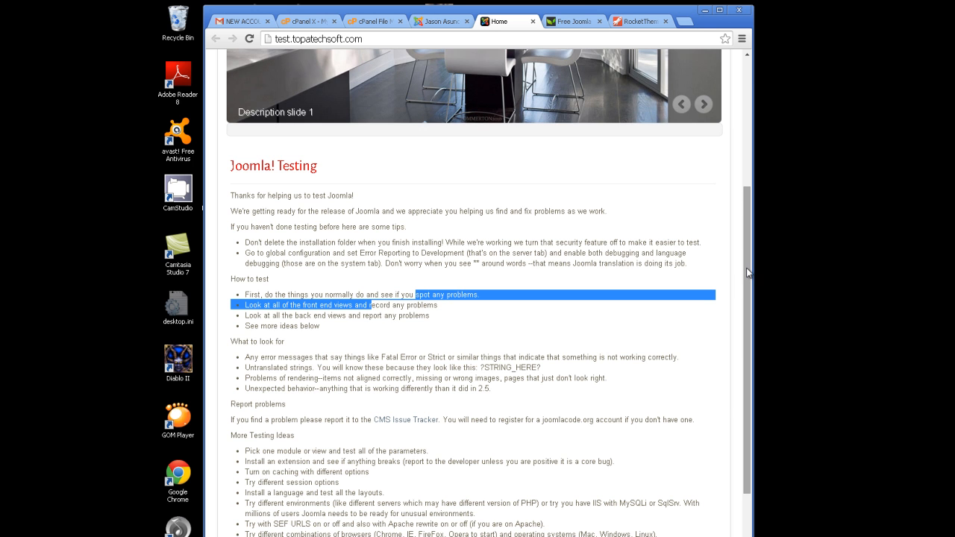
pyautogui.scroll(-1, 745, 331)
pyautogui.moveTo(755, 273); pyautogui.dragTo(766, 117)
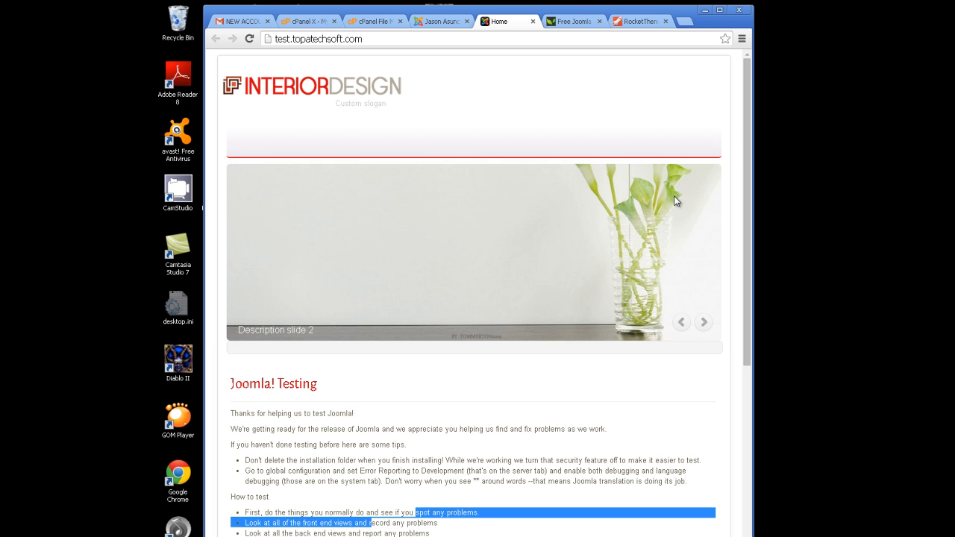
# Advance the InteriorDesign slideshow two slides, then return to the template styles list.
pyautogui.click(703, 323)
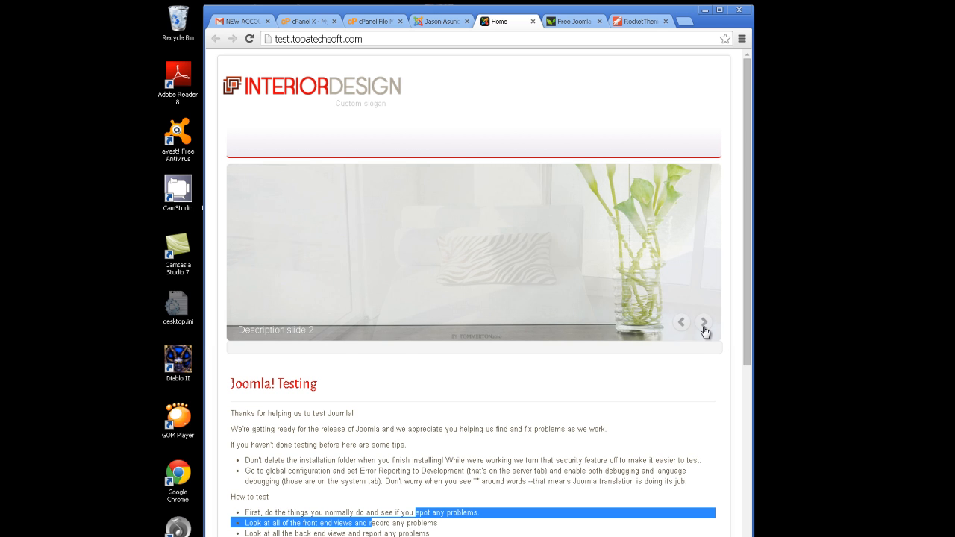
pyautogui.click(705, 323)
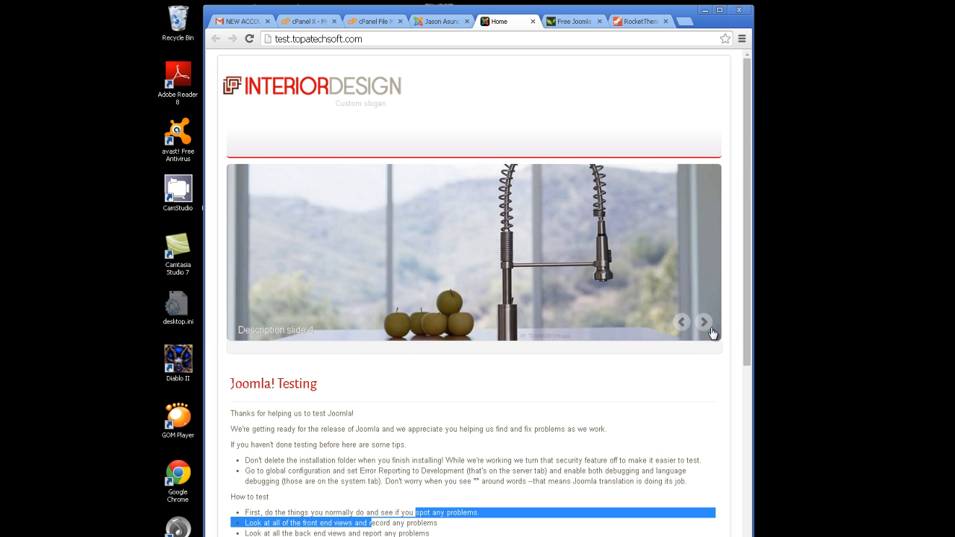
pyautogui.click(448, 22)
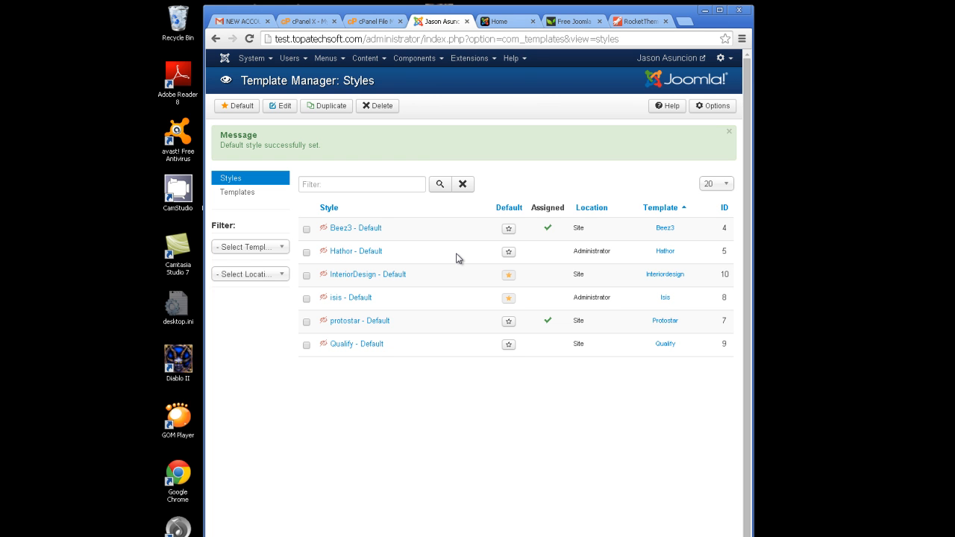